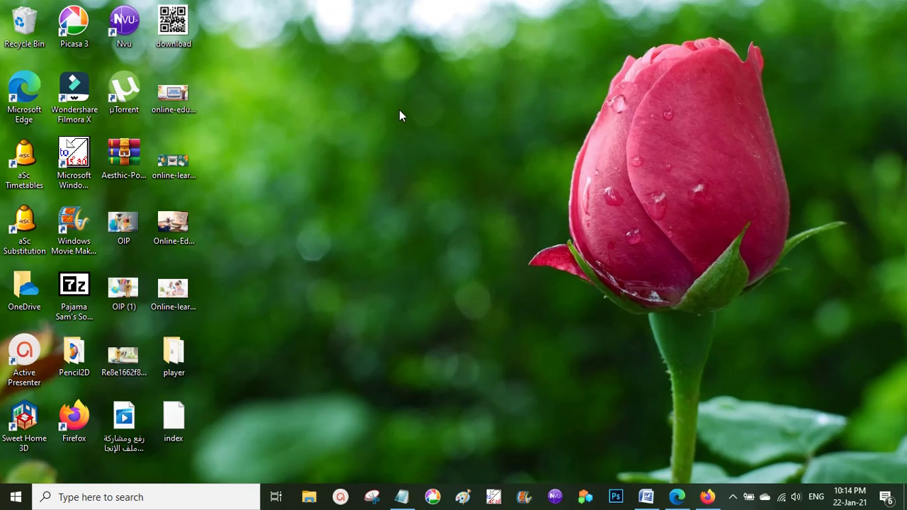
Launch Microsoft Edge from the taskbar to get a new tab.
left_click(677, 497)
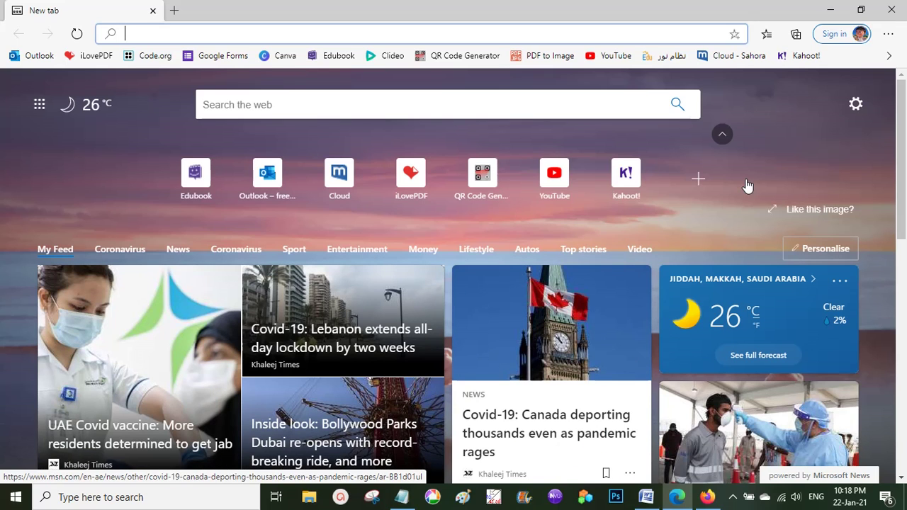
Go to onedrive.live.com and start signing in from the Personal Cloud Storage page.
type("onedrive.live")
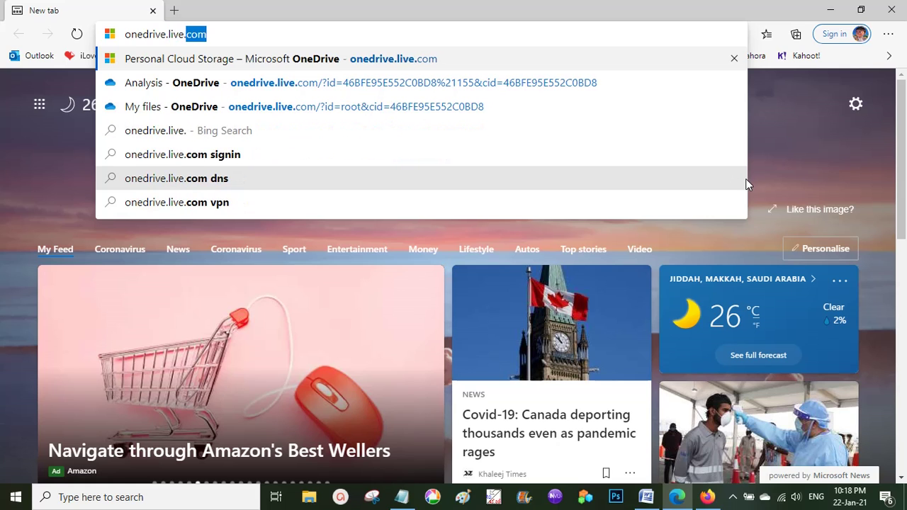
type(".com")
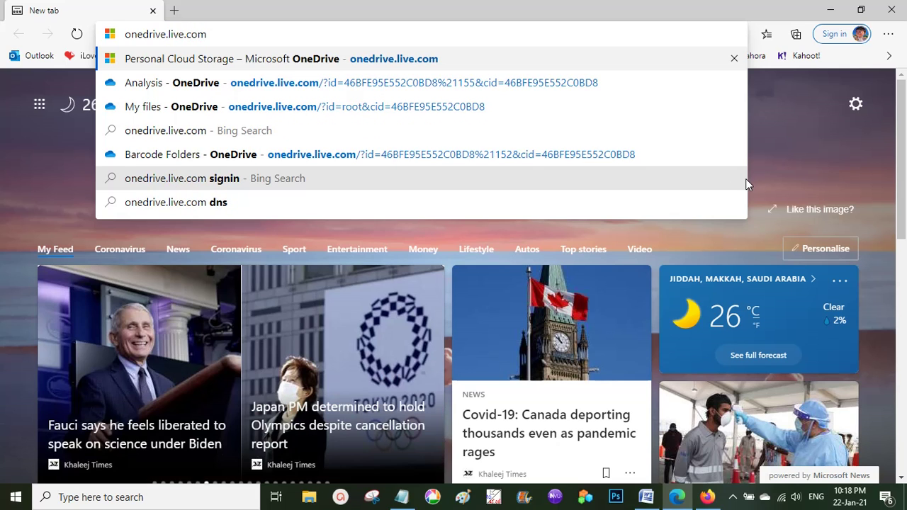
key("Return")
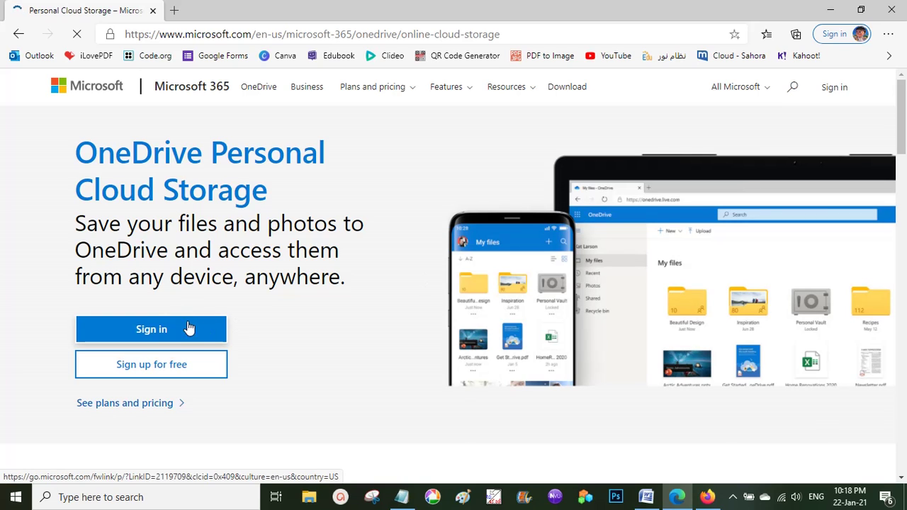
left_click(164, 333)
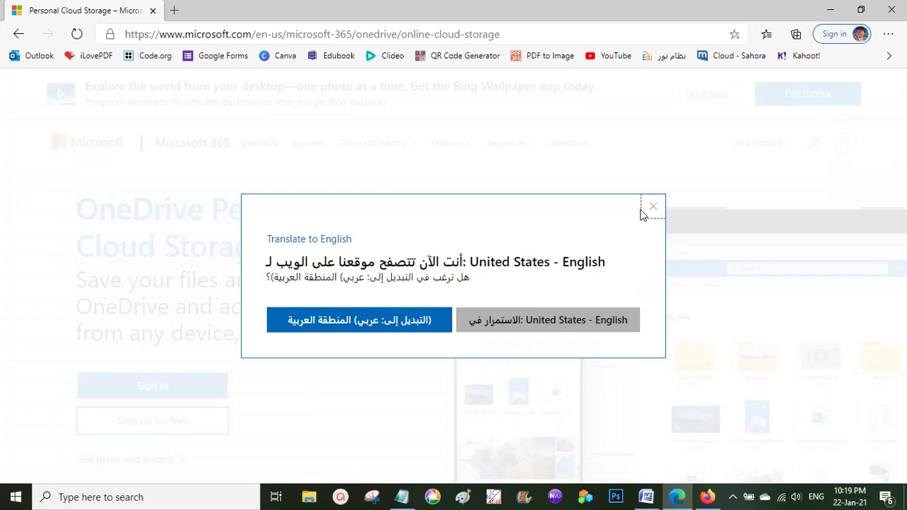
Dismiss the translation prompt and open the OneDrive Sign in page.
left_click(652, 206)
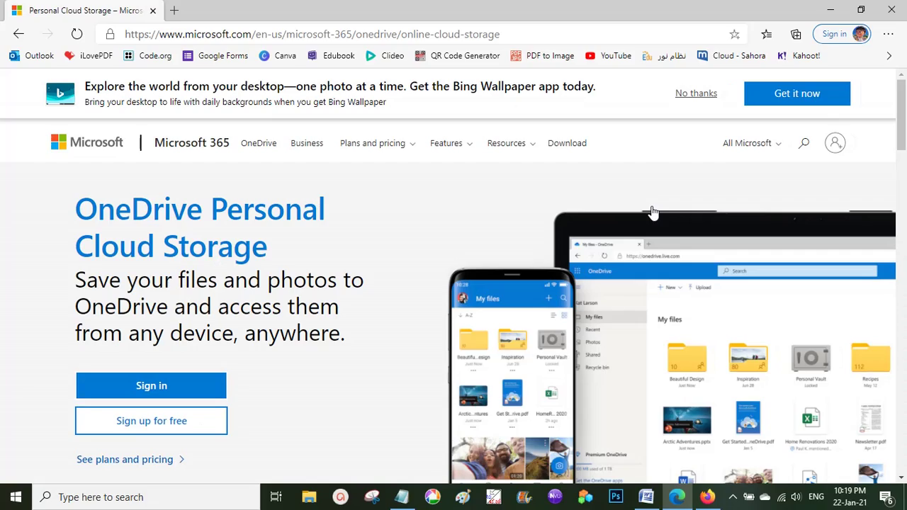
scroll(364, 314, "down", 1)
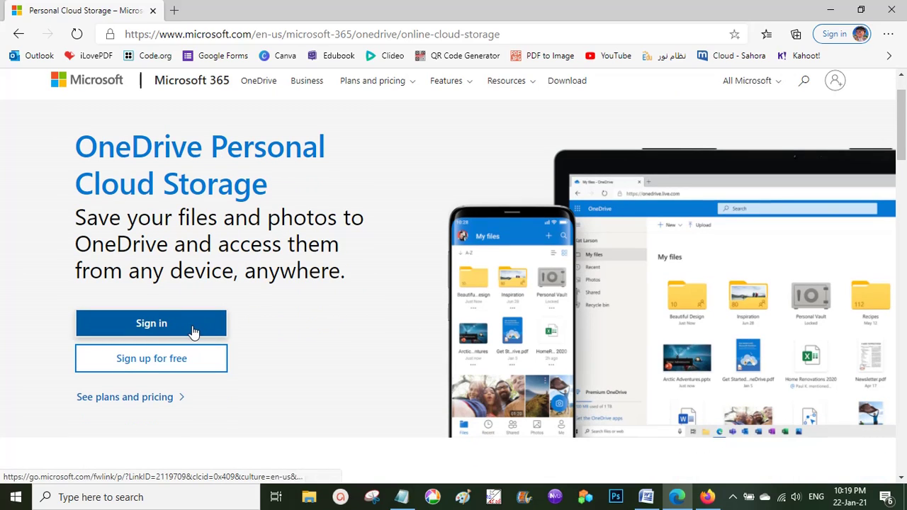
left_click(169, 325)
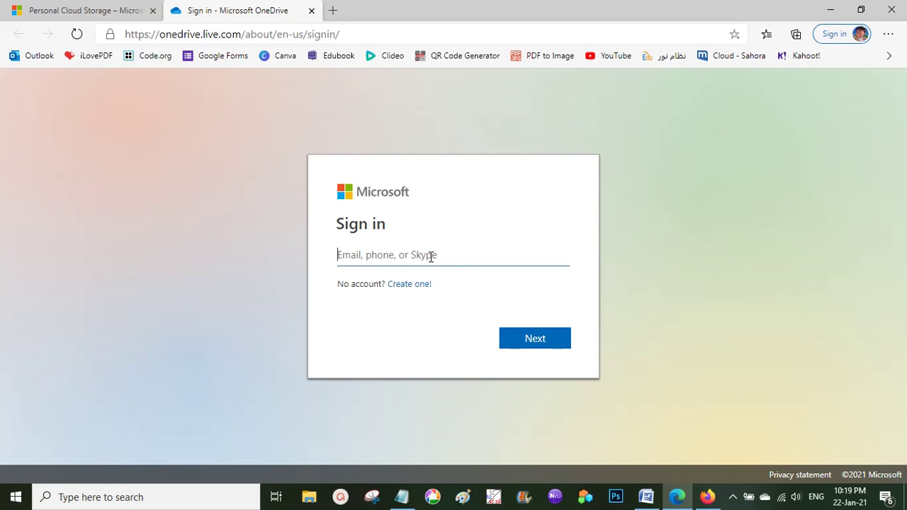
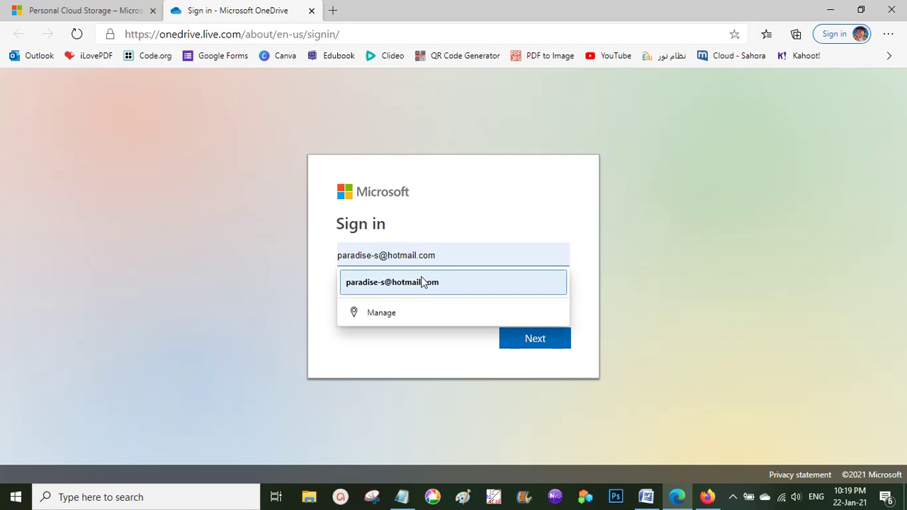
Sign in with the saved account e-mail and autofilled password.
left_click(421, 281)
left_click(539, 341)
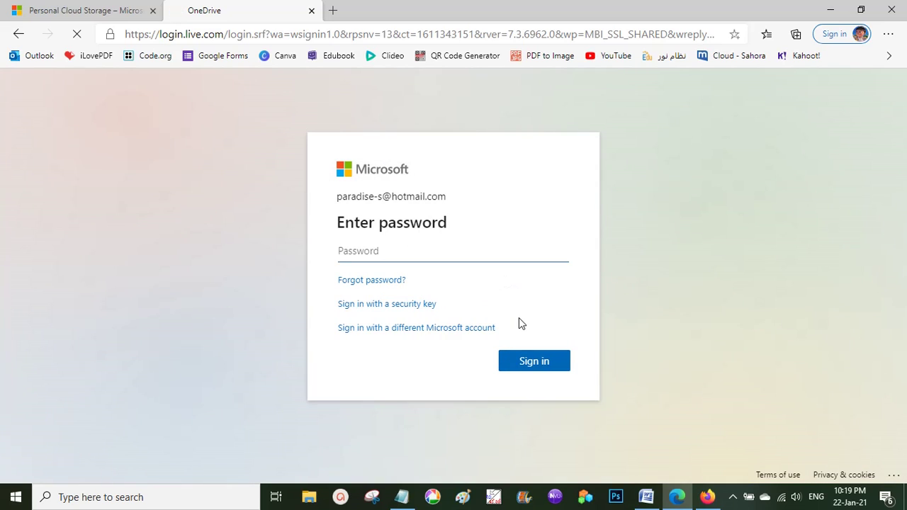
left_click(535, 362)
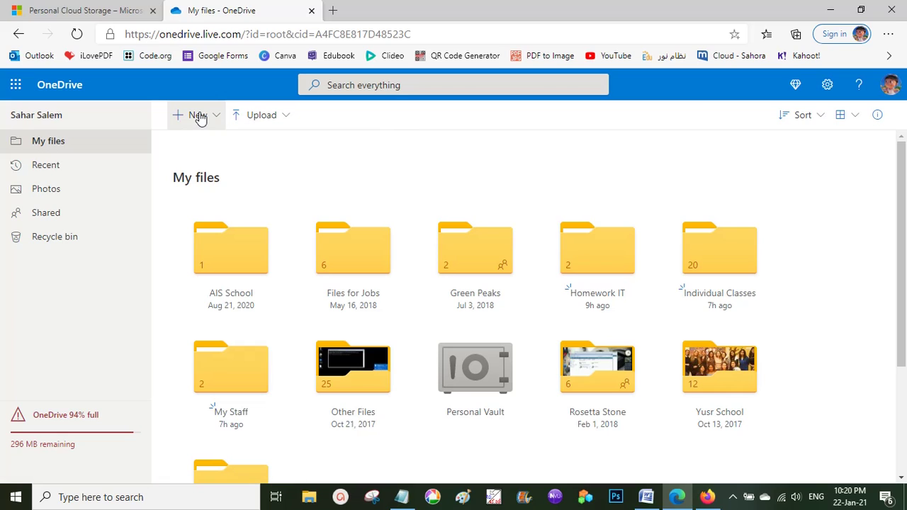
Create a new folder named 'Acheivment File' in My files.
left_click(200, 117)
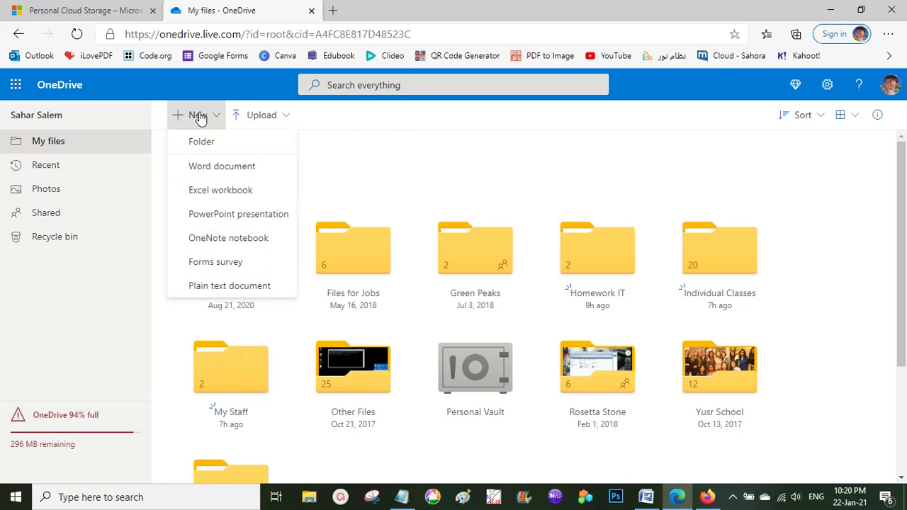
left_click(206, 145)
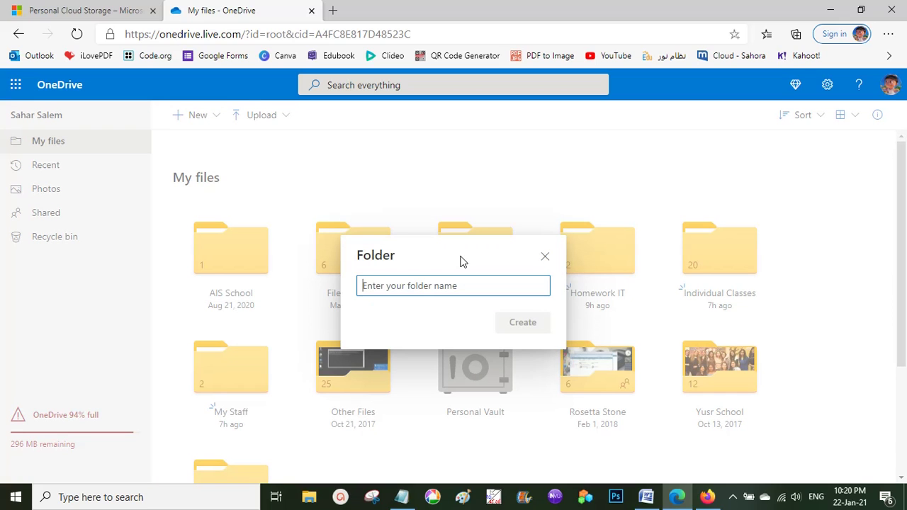
type("Ach")
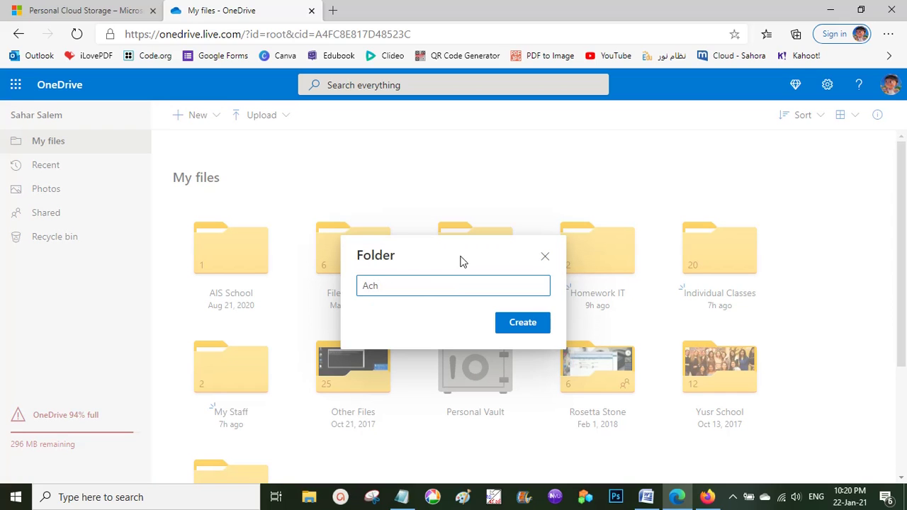
type("eivment File")
left_click(531, 322)
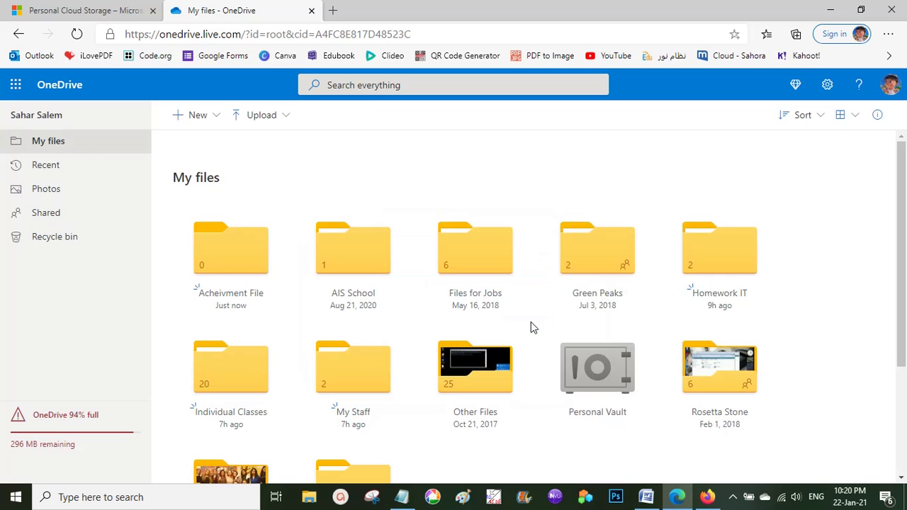
Find the new Acheivment File folder in the list and open it.
scroll(565, 364, "down", 1)
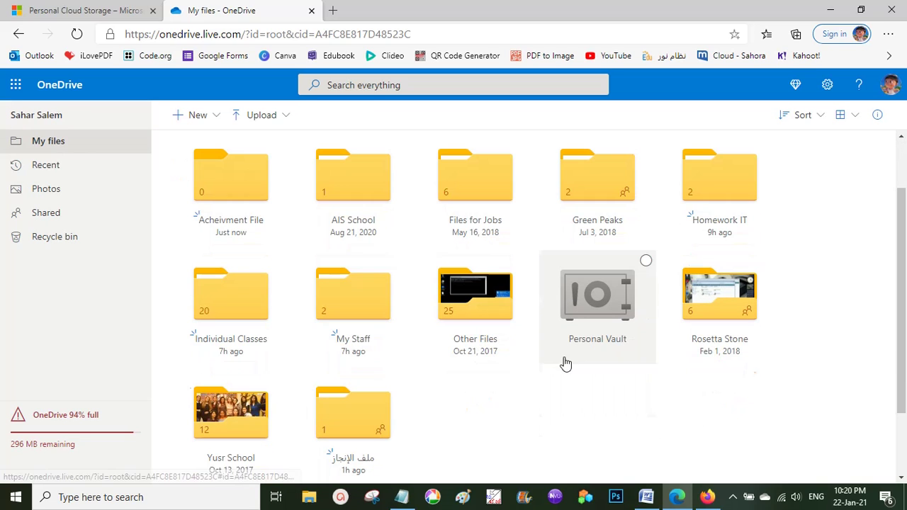
scroll(560, 419, "down", 1)
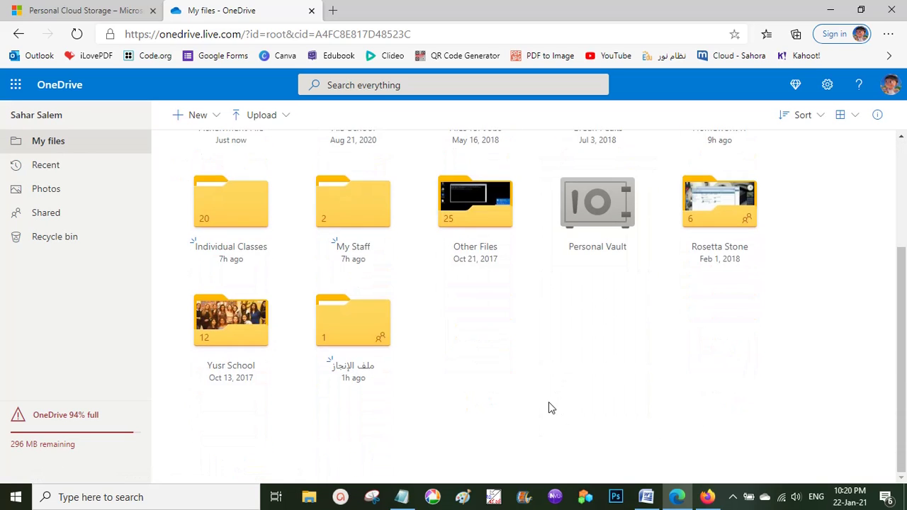
scroll(577, 406, "up", 2)
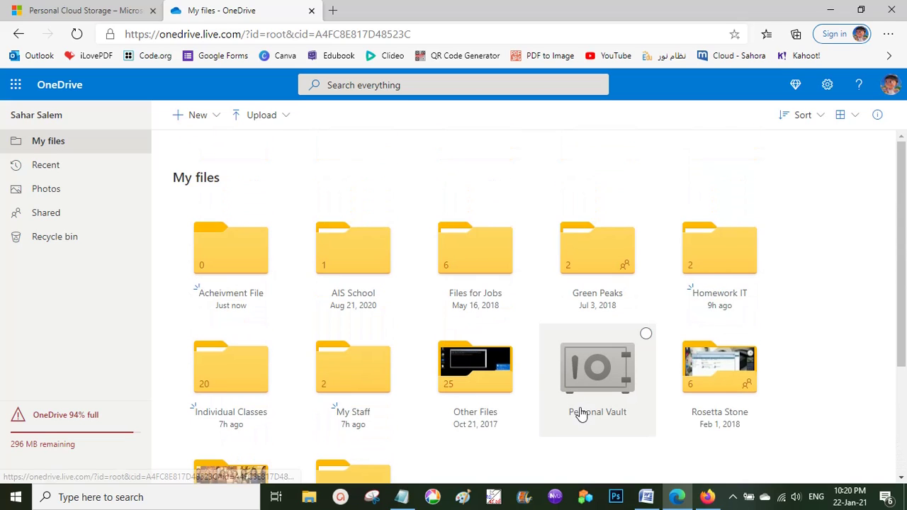
scroll(632, 428, "down", 2)
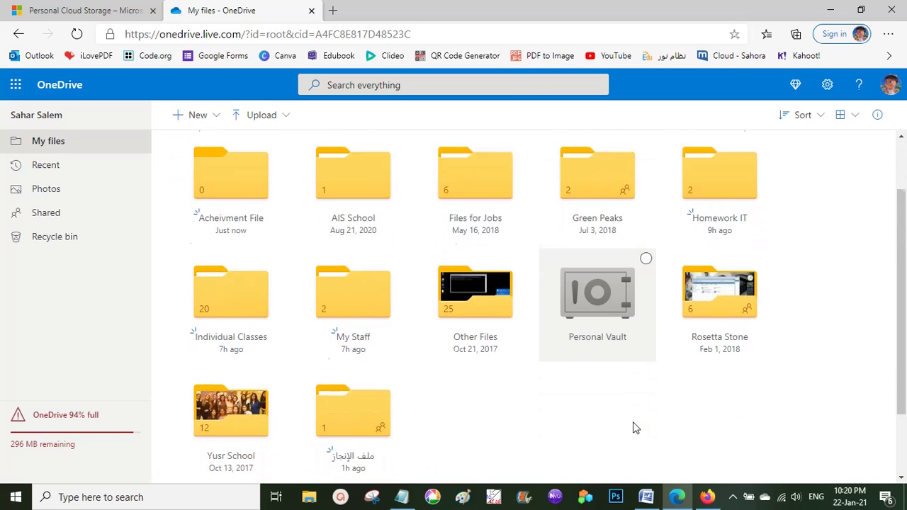
scroll(634, 428, "up", 2)
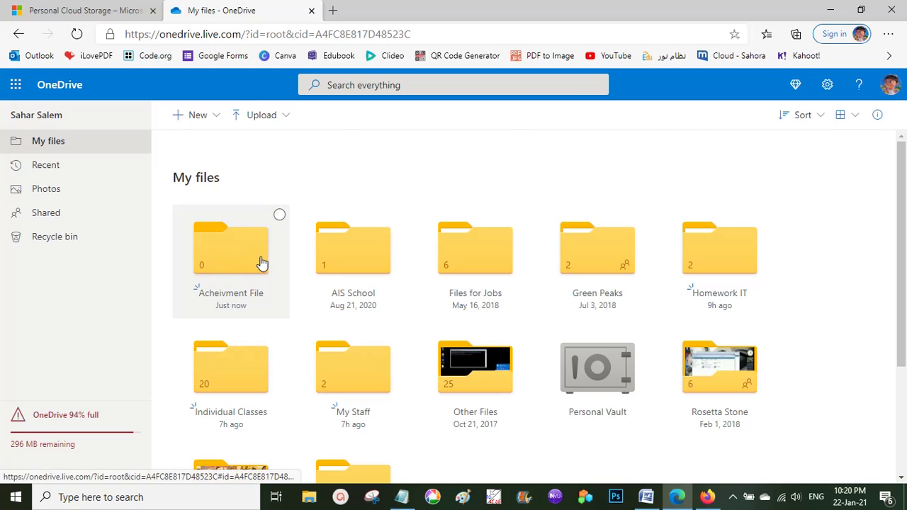
left_click(234, 271)
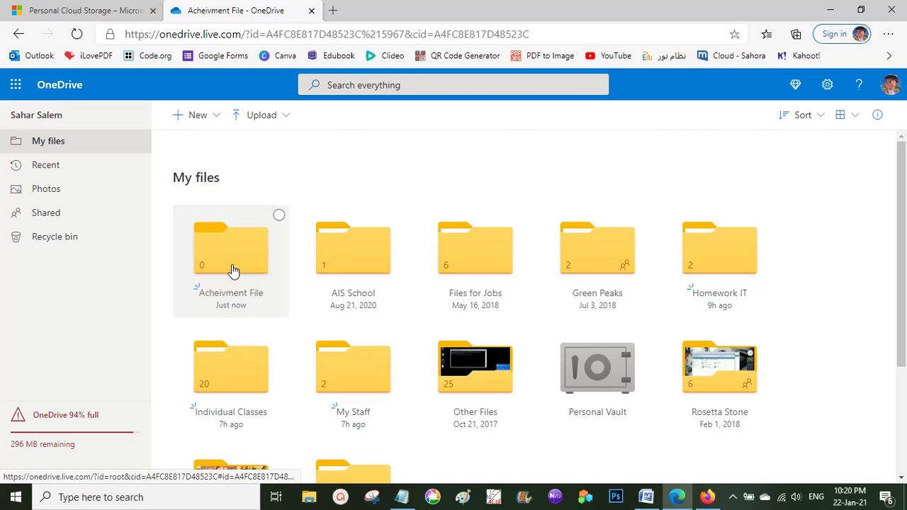
Choose Upload > Files to bring up the file picker.
left_click(258, 120)
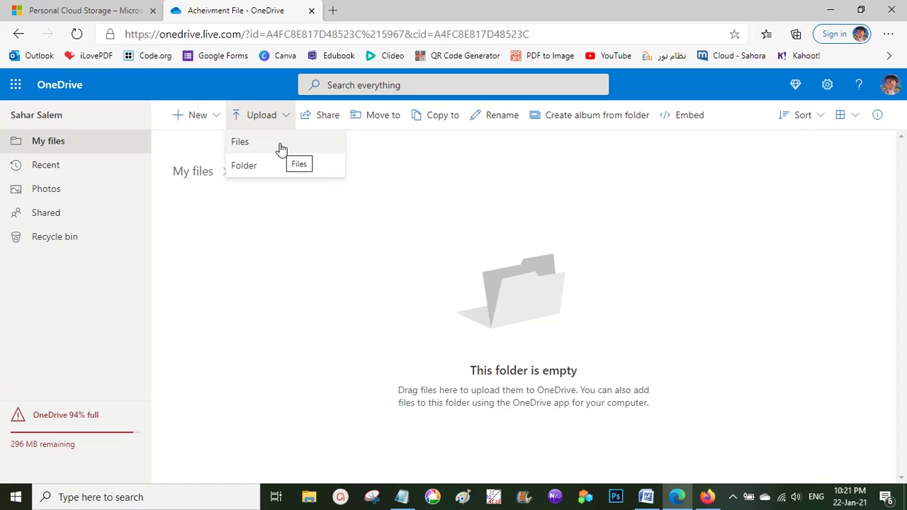
left_click(280, 146)
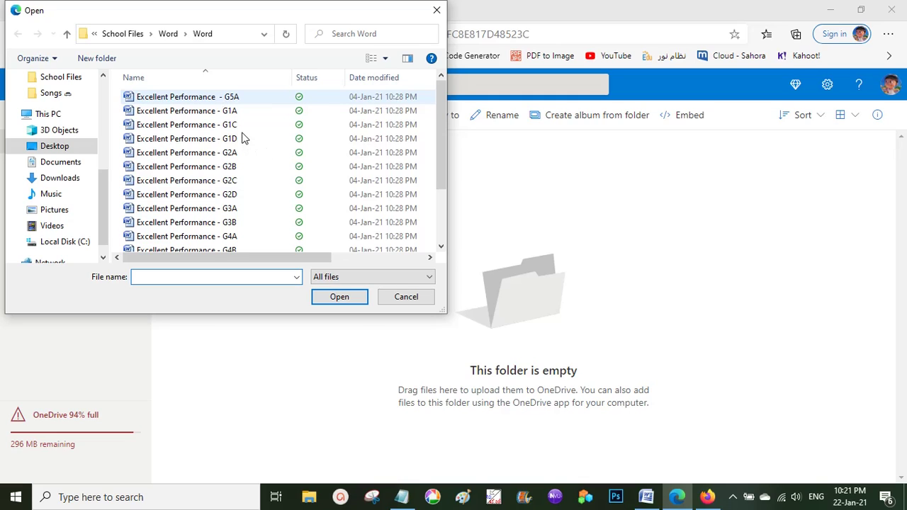
Upload the Excellent Performance G5A, G1A, G2D and G3A Word documents.
left_click(238, 103)
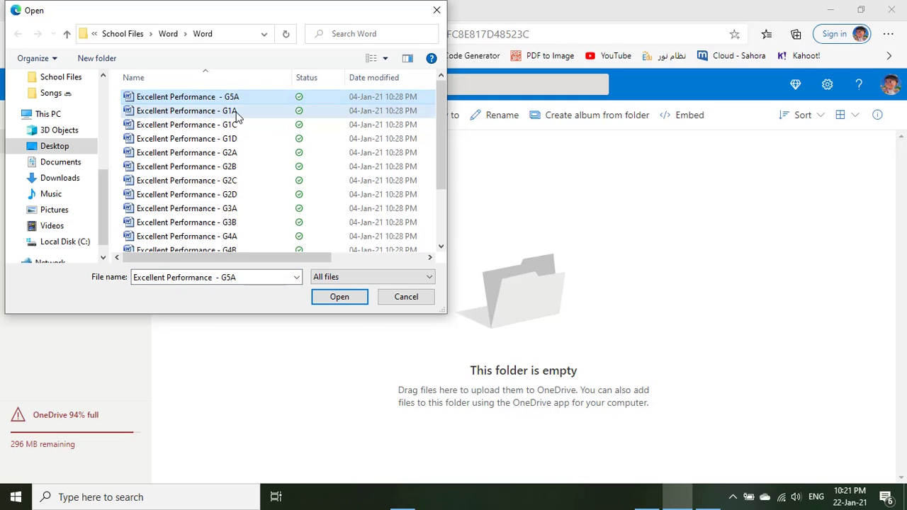
left_click(237, 111, "ctrl")
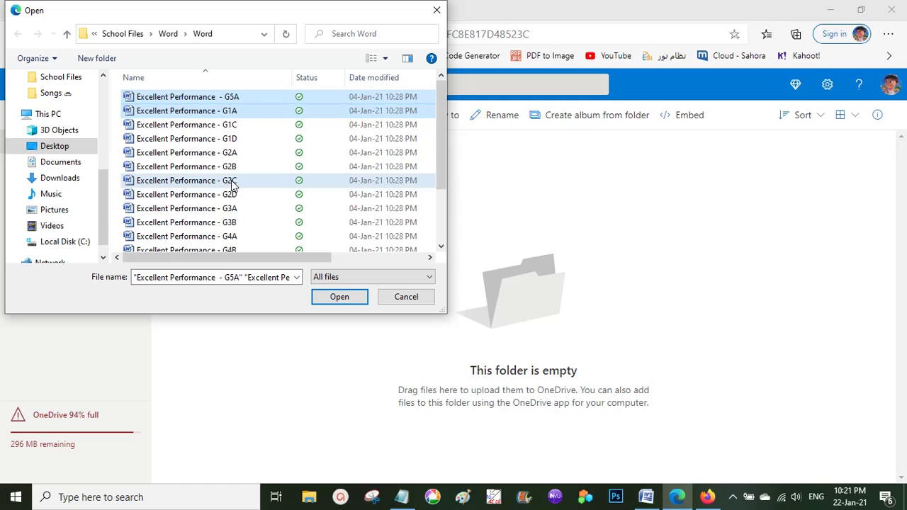
left_click(231, 195, "ctrl")
left_click(229, 208, "ctrl")
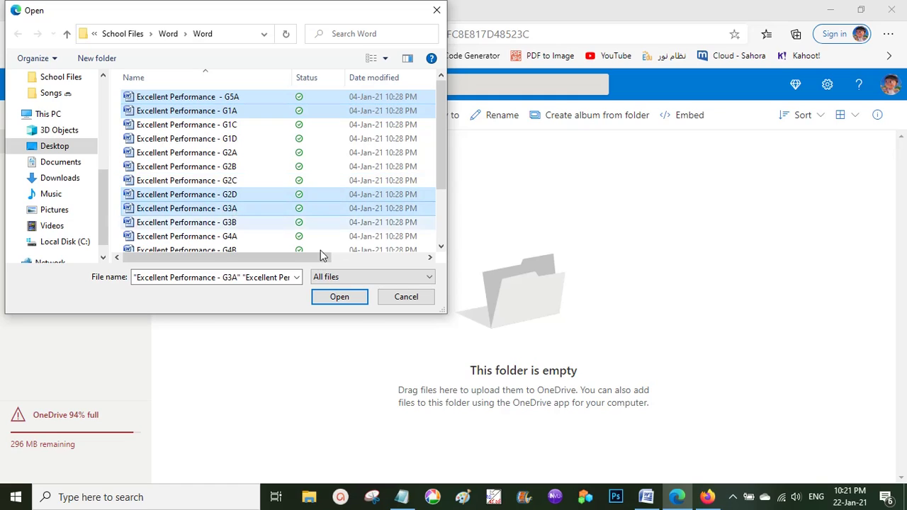
left_click(339, 298)
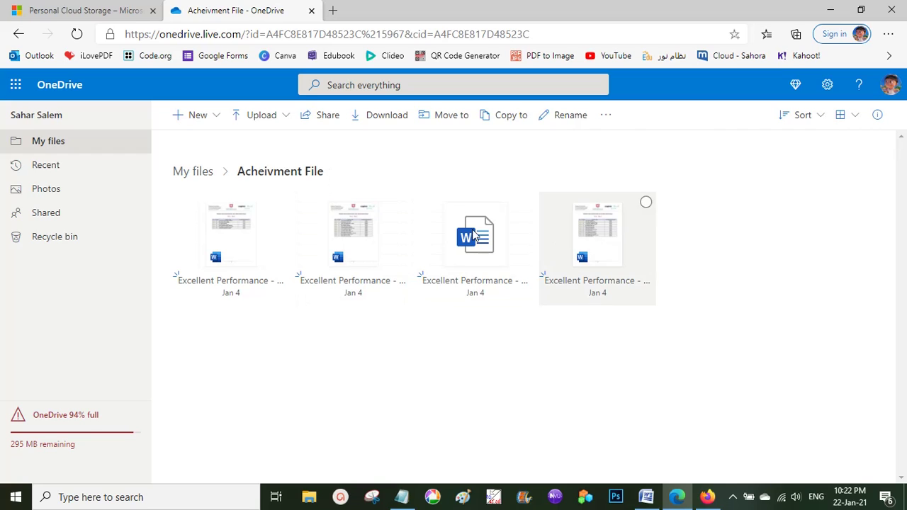
Go back to My files and bring up the Acheivment File folder's actions.
left_click(184, 177)
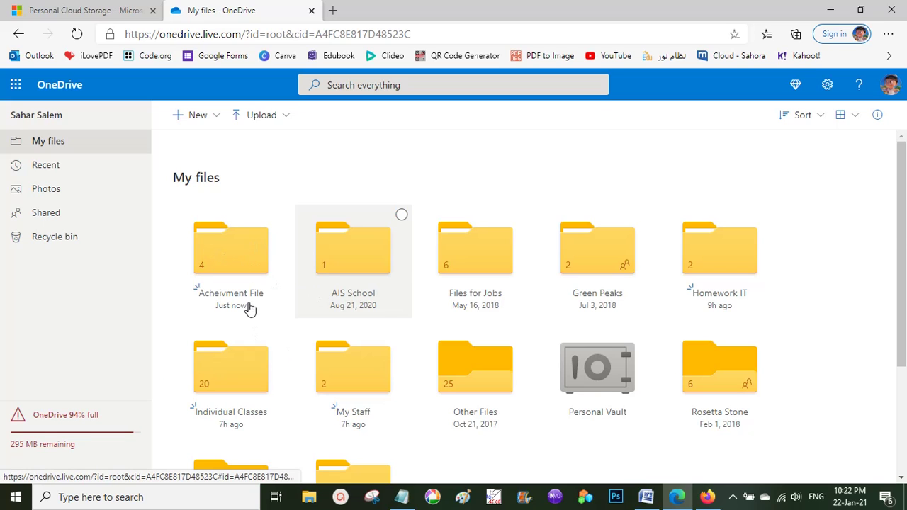
scroll(249, 298, "down", 2)
scroll(252, 267, "up", 2)
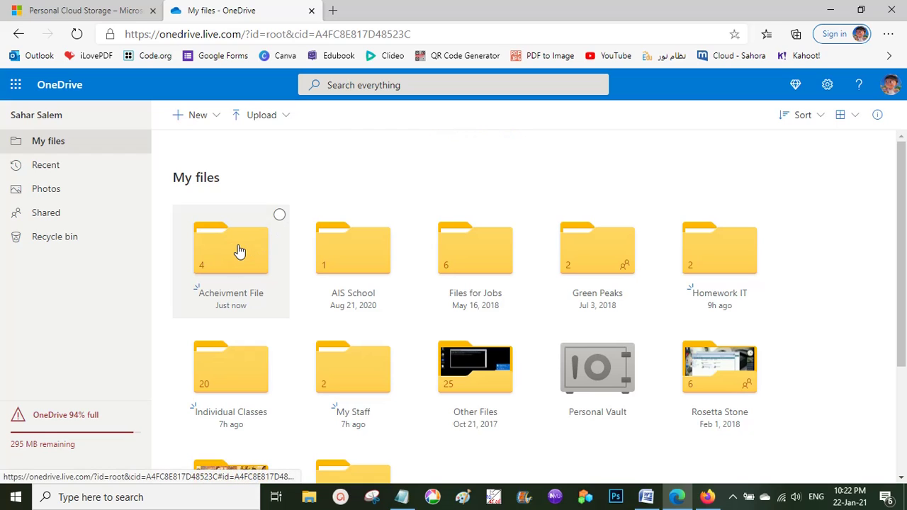
right_click(239, 251)
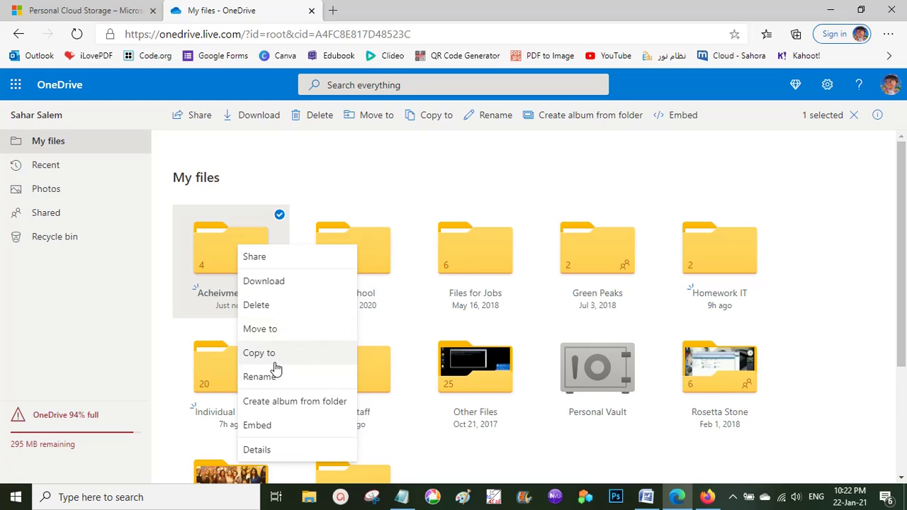
Share the Acheivment File folder with editing disabled and copy the view-only link.
left_click(275, 261)
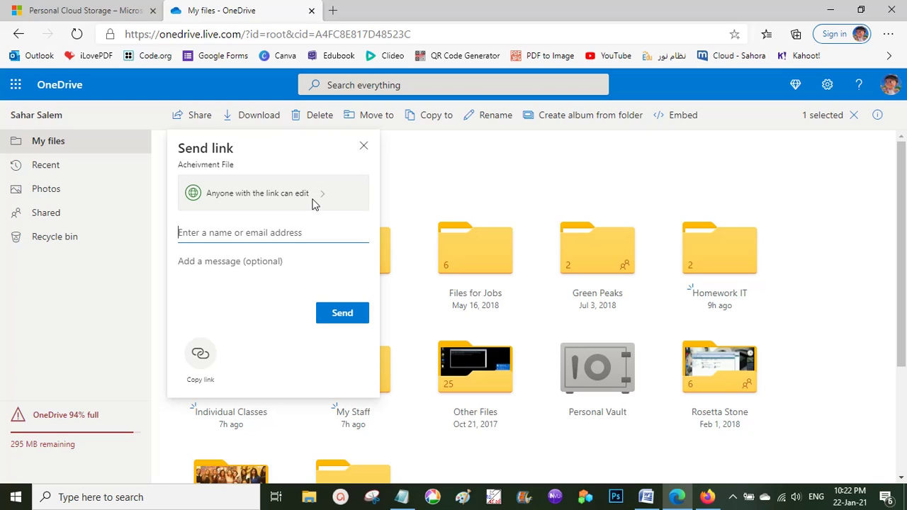
left_click(308, 204)
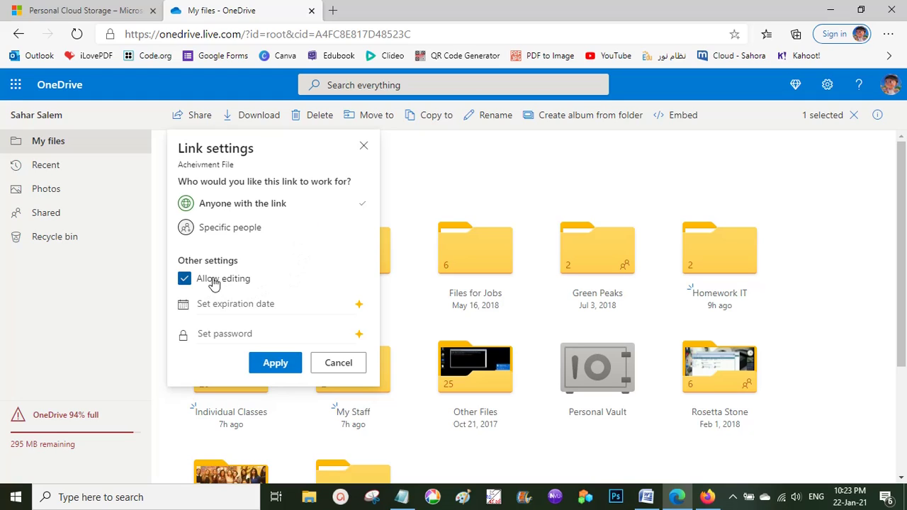
left_click(186, 280)
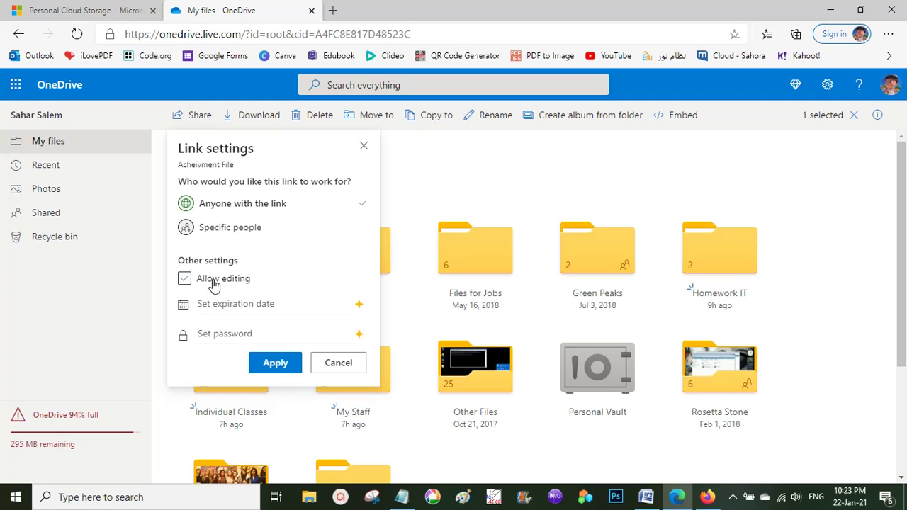
left_click(275, 364)
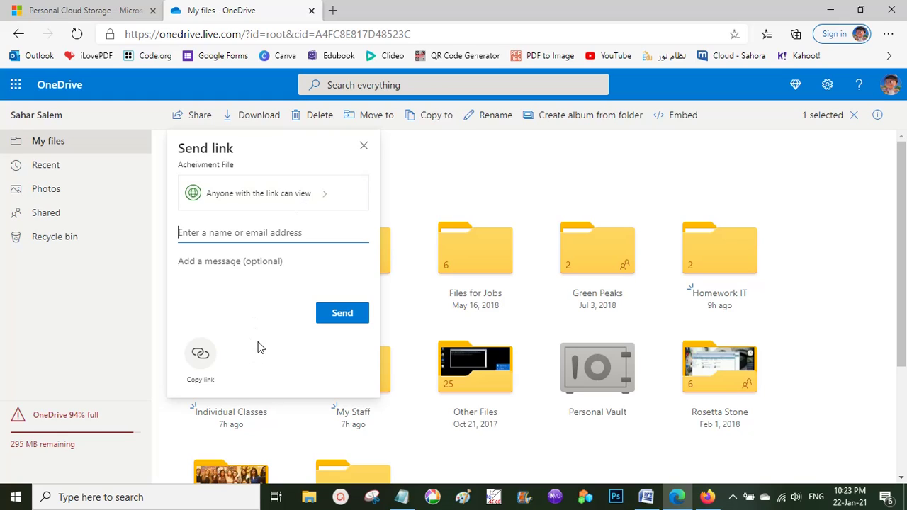
left_click(201, 356)
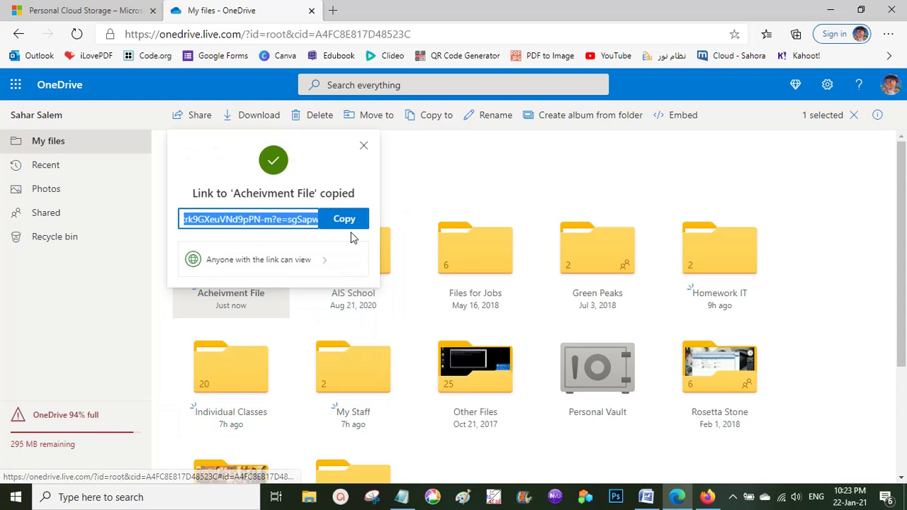
left_click(403, 497)
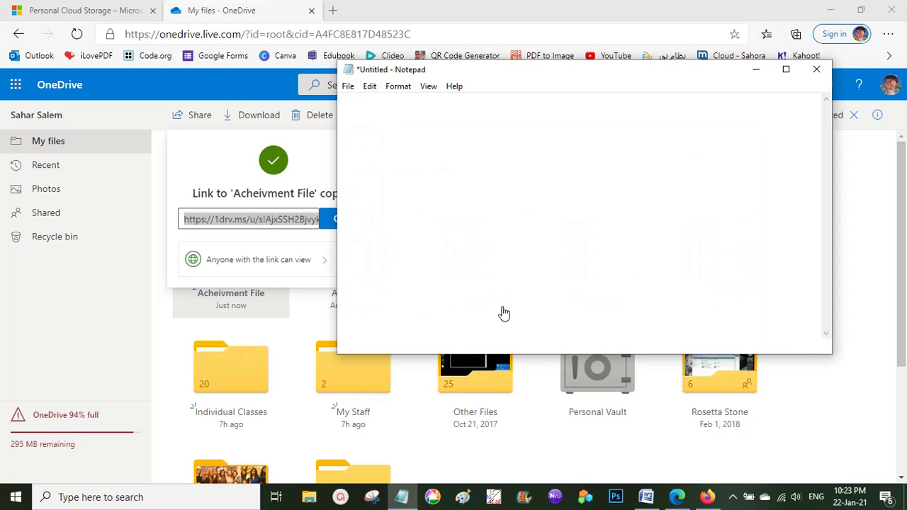
Replace Notepad's old link with the pasted share link, minimize Notepad, dismiss OneDrive's notice.
left_click(464, 124)
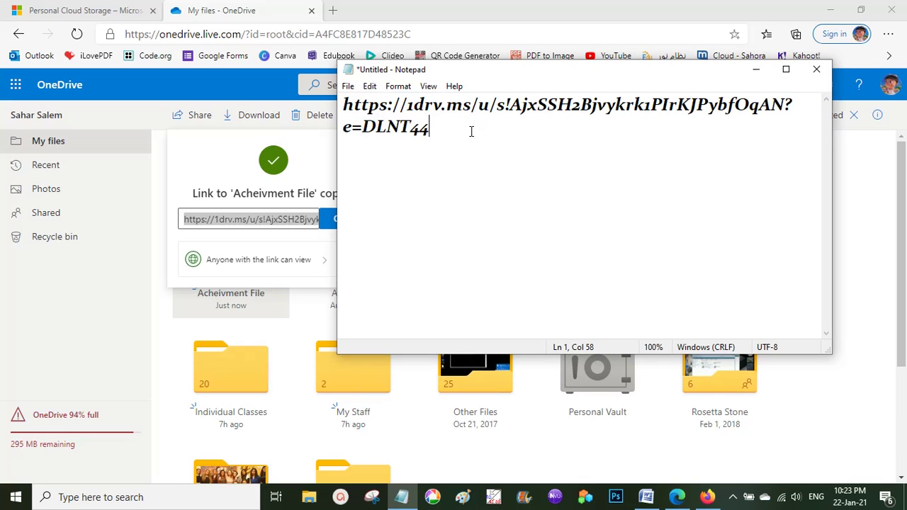
left_click_drag(469, 132, 339, 98)
key("Delete")
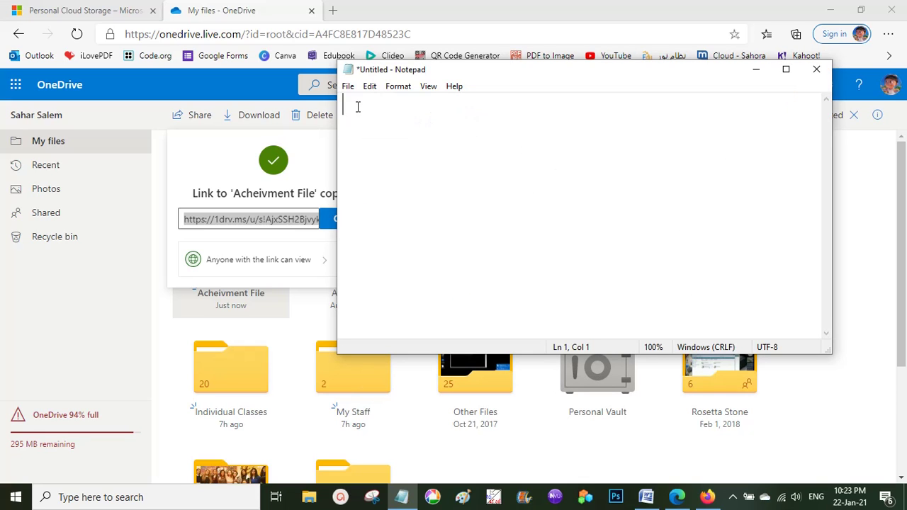
key("ctrl+v")
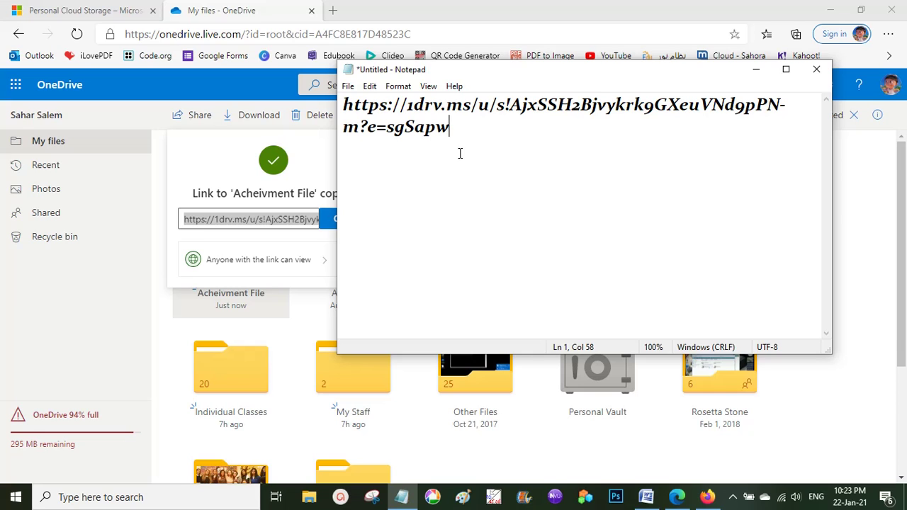
left_click(756, 70)
left_click(820, 220)
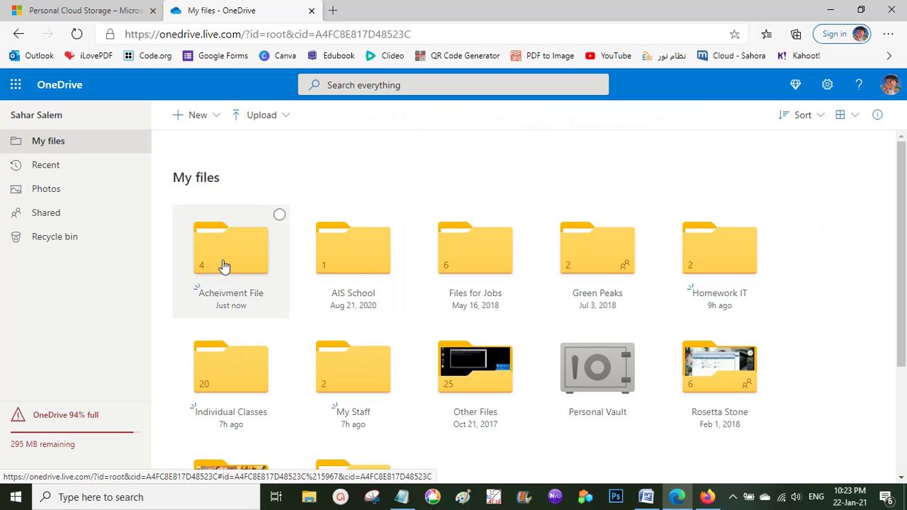
Open the Acheivment File folder from My files, returning to My files once and reopening it.
left_click(255, 258)
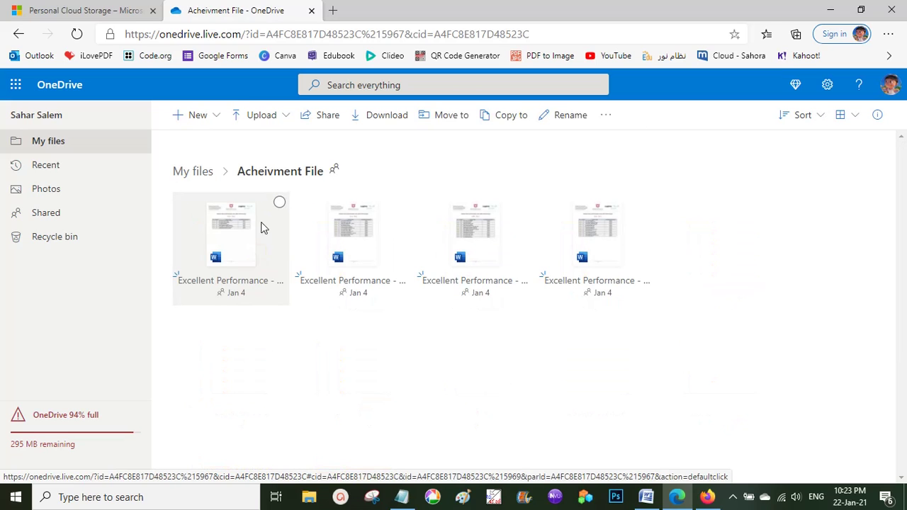
left_click(200, 174)
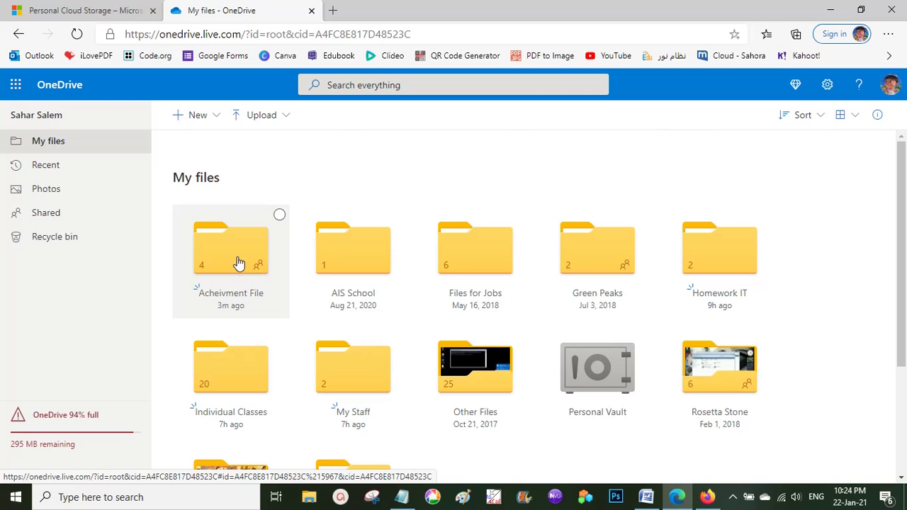
left_click(251, 273)
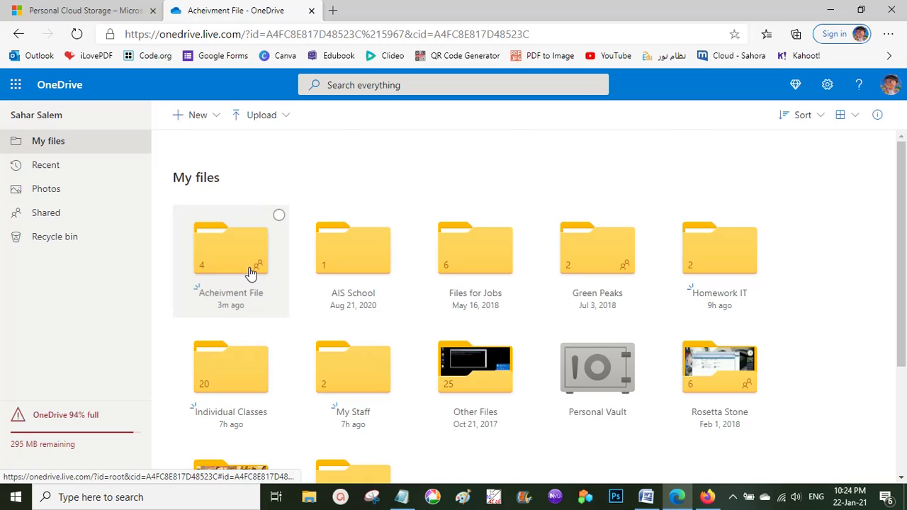
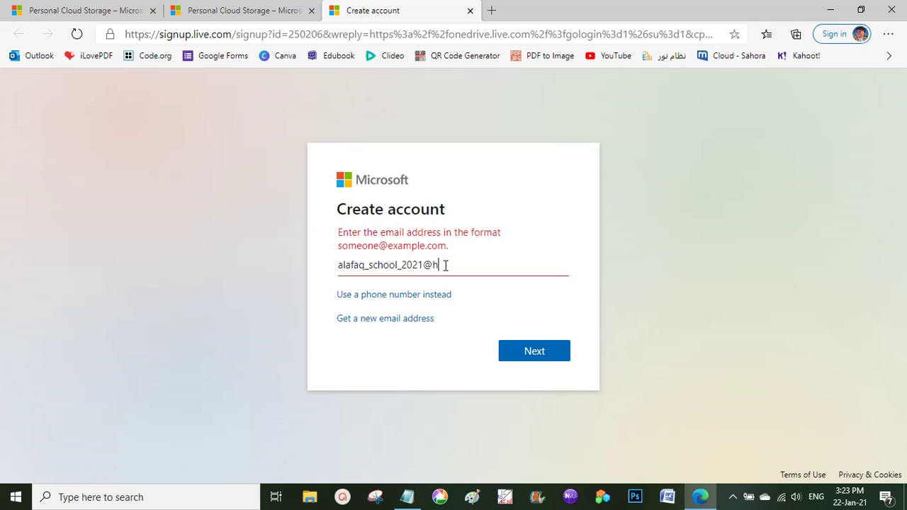
Enter the new email address with the hotmail.com domain and submit it.
type("o")
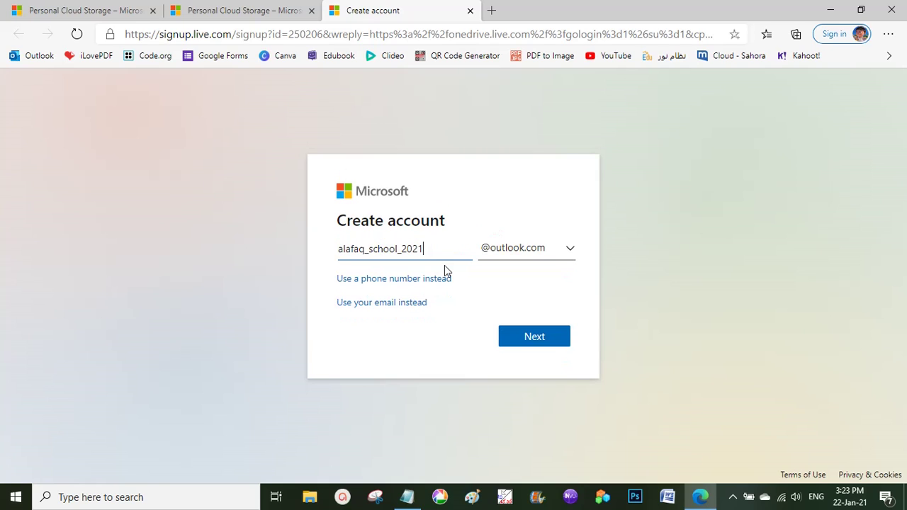
left_click(512, 259)
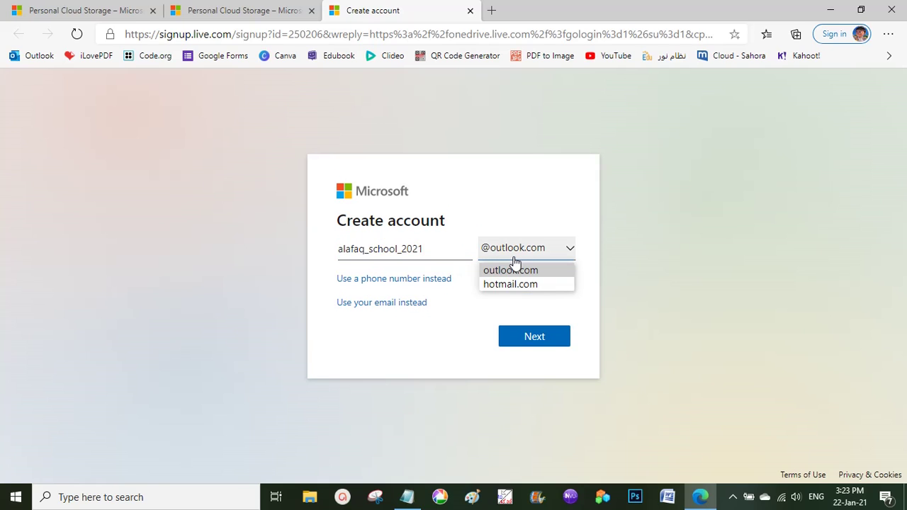
left_click(512, 285)
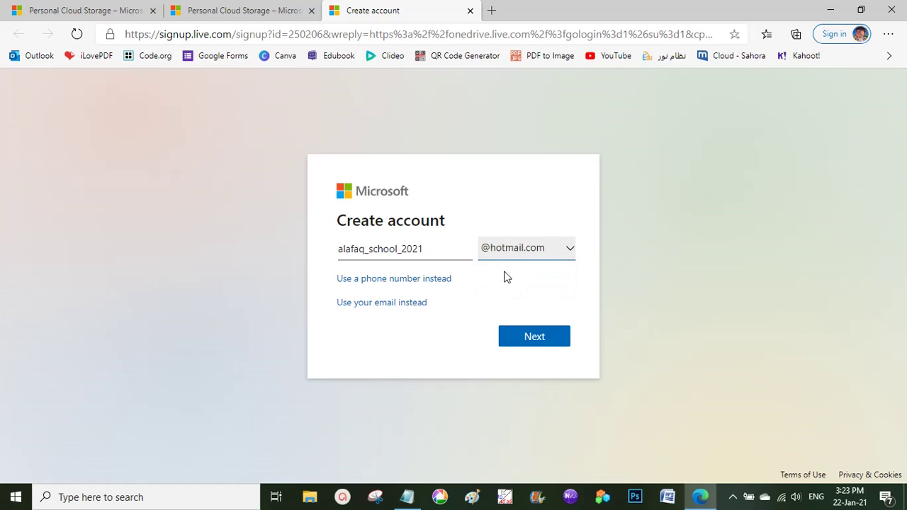
left_click(542, 341)
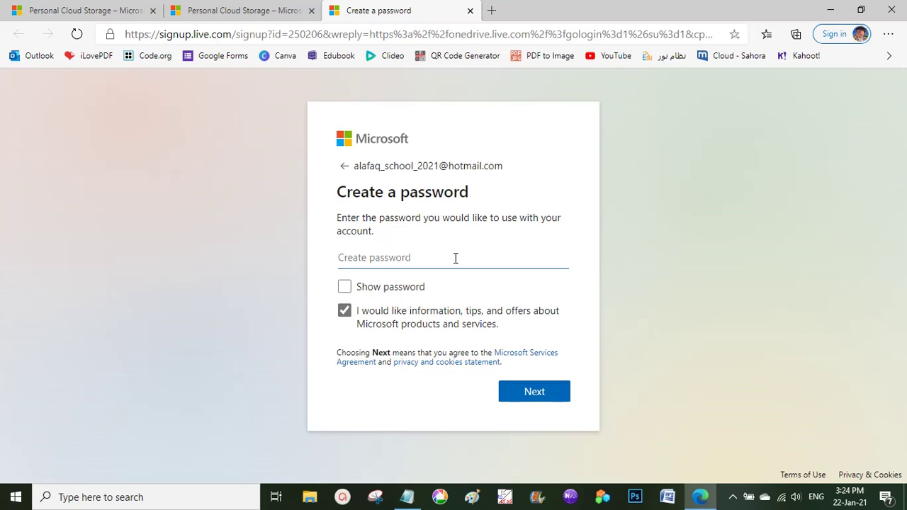
Set the new account's password and submit it.
type("aaaa")
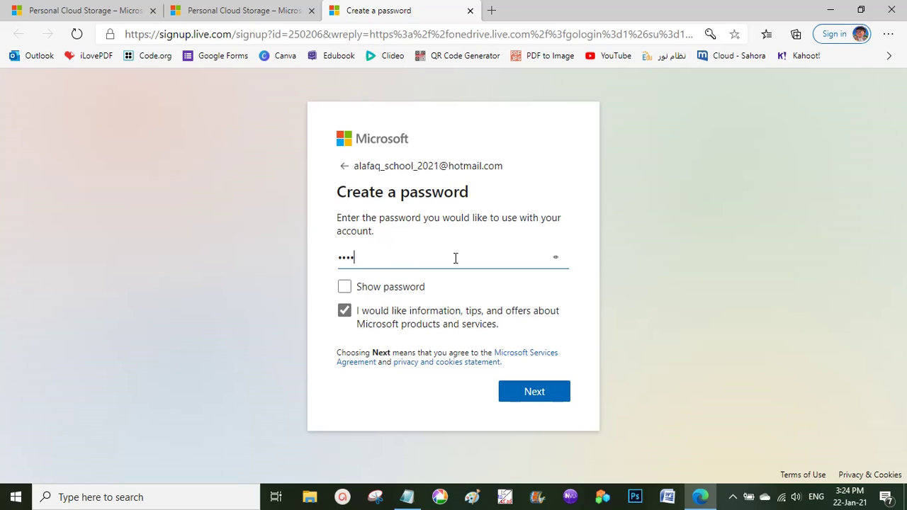
type("aaa")
type("aaaaa")
left_click(552, 395)
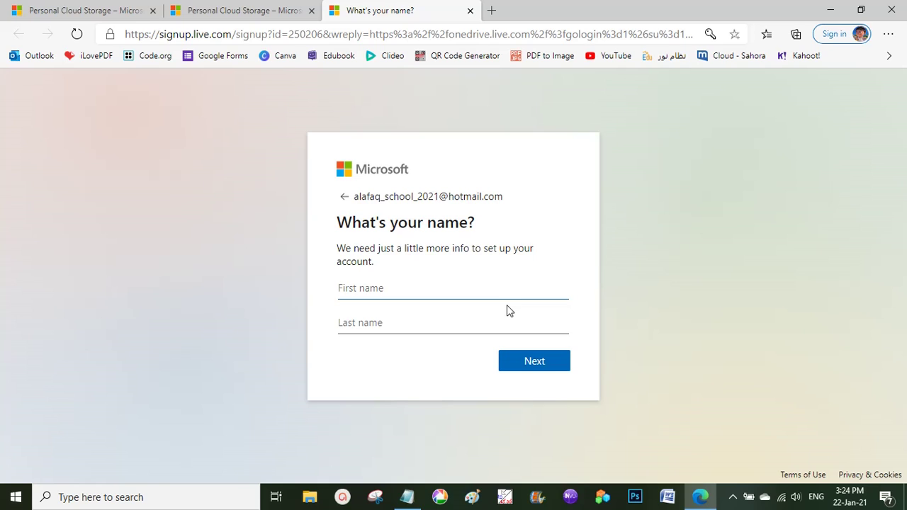
Fill in the account holder's first and last name and continue.
type("Afq")
type("aq")
key("BackSpace")
key("BackSpace")
type("aq")
key("Tab")
type("Teacher")
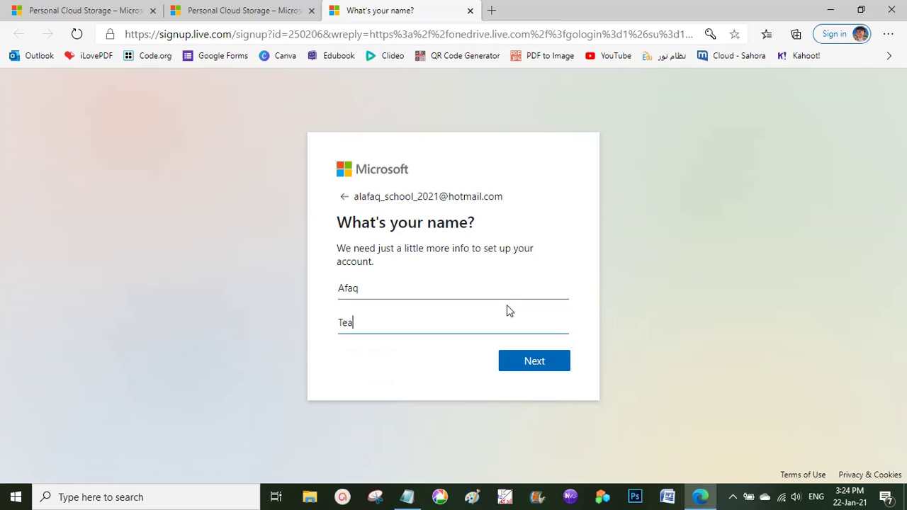
left_click(546, 361)
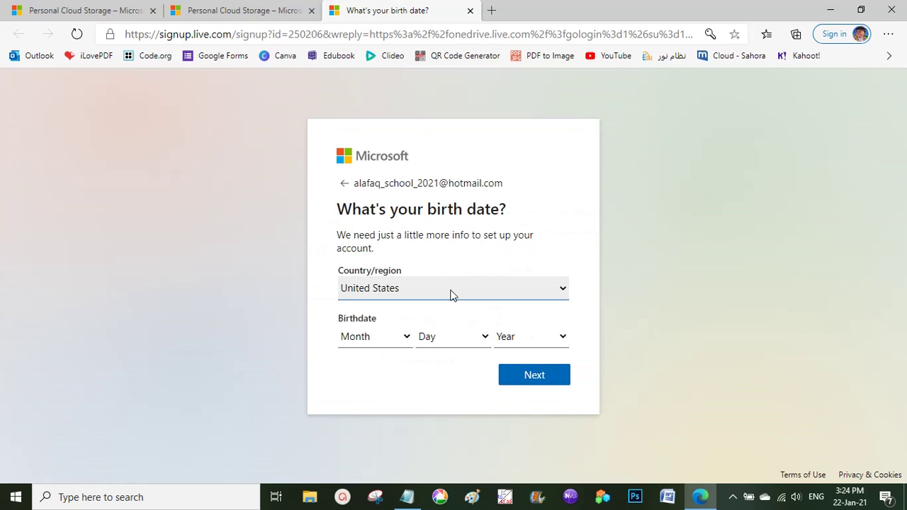
Set the Country/region to Saudi Arabia.
left_click(452, 290)
scroll(457, 174, "down", 3)
scroll(459, 176, "up", 6)
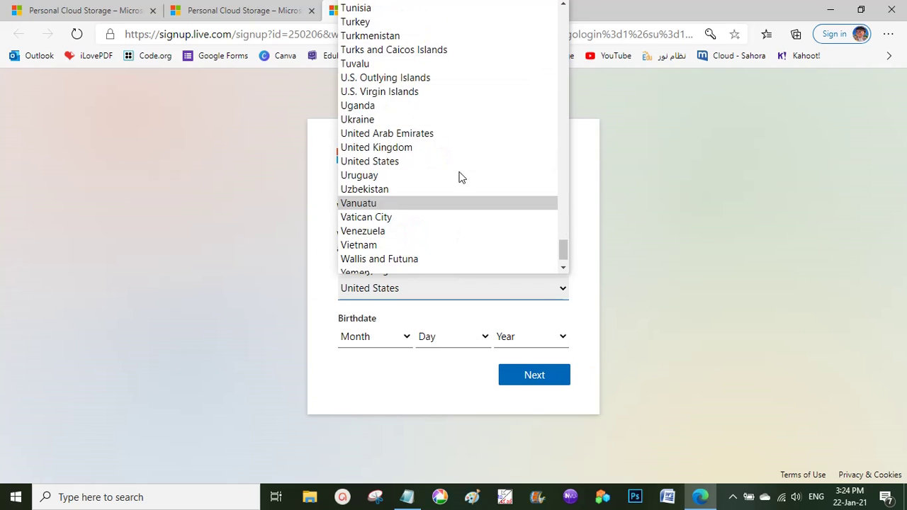
scroll(459, 176, "up", 3)
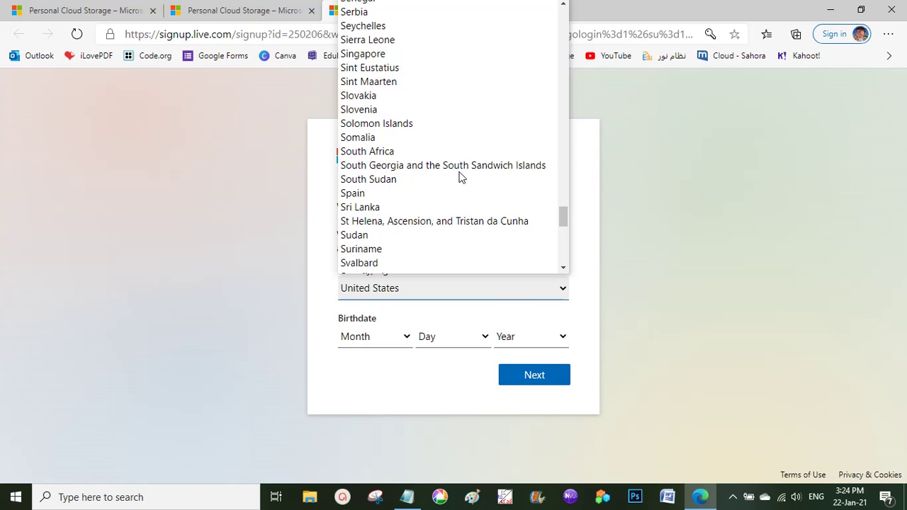
scroll(459, 176, "up", 3)
scroll(450, 181, "down", 2)
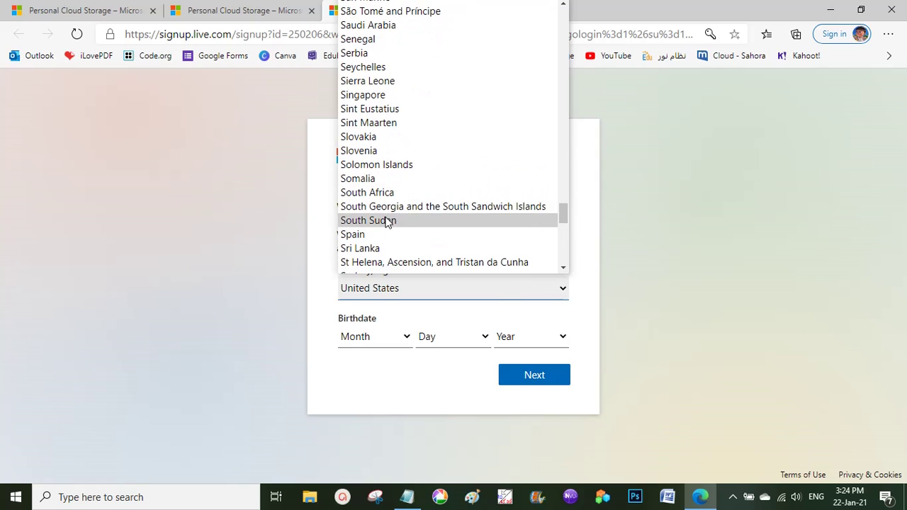
scroll(390, 219, "up", 3)
left_click(399, 149)
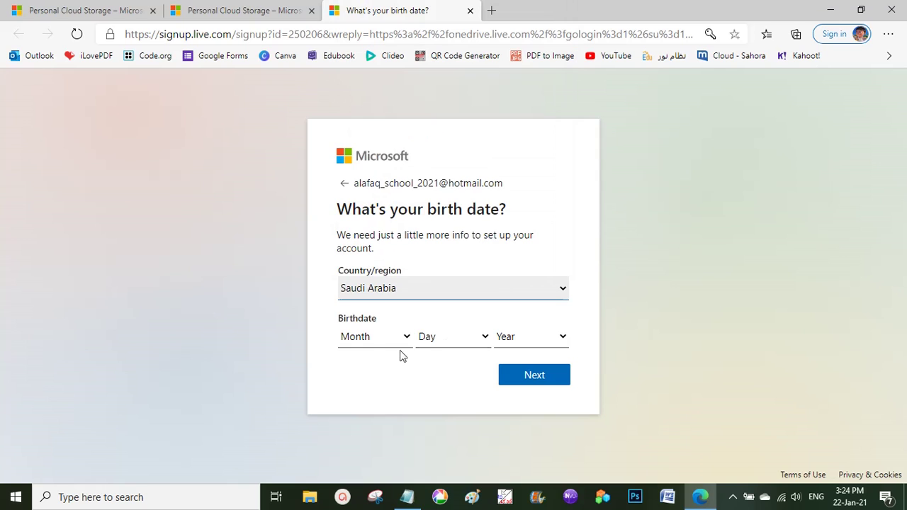
Set the birth date to September 15, 1980 and submit.
left_click(376, 338)
left_click(371, 277)
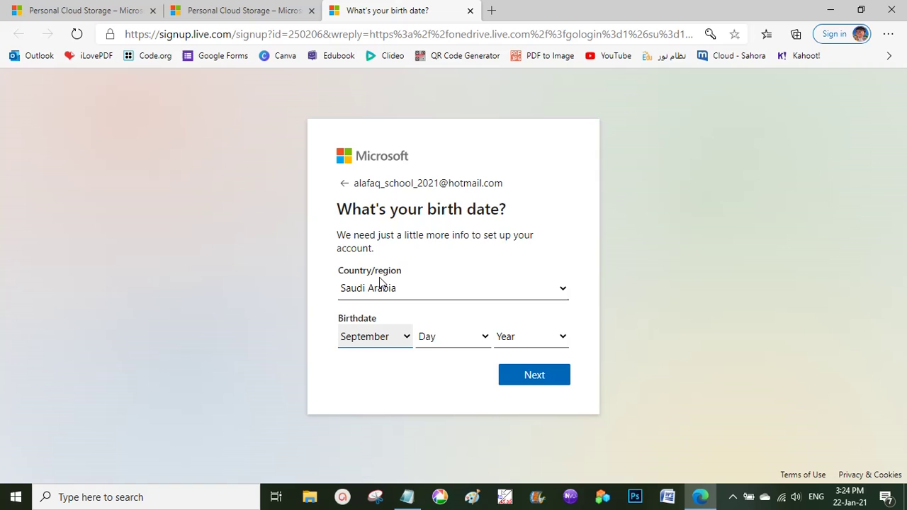
left_click(446, 338)
left_click(431, 260)
left_click(530, 336)
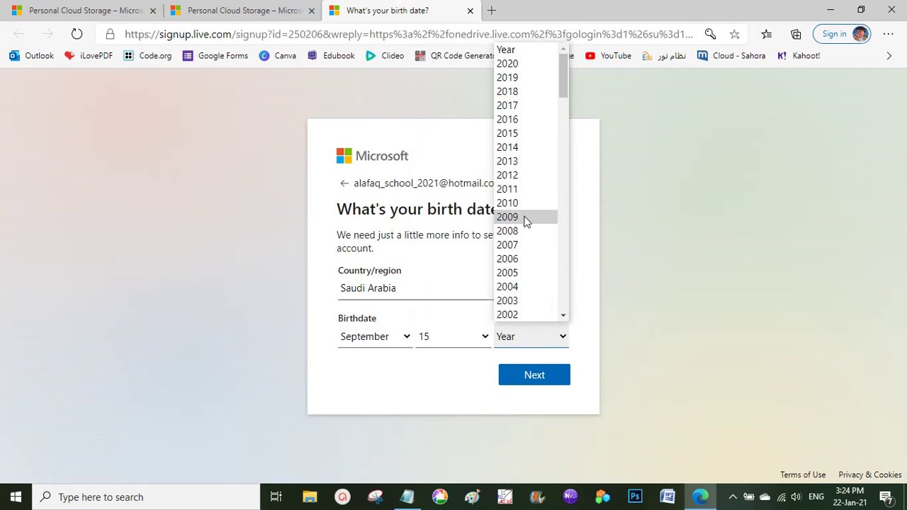
scroll(524, 218, "down", 7)
scroll(525, 221, "down", 10)
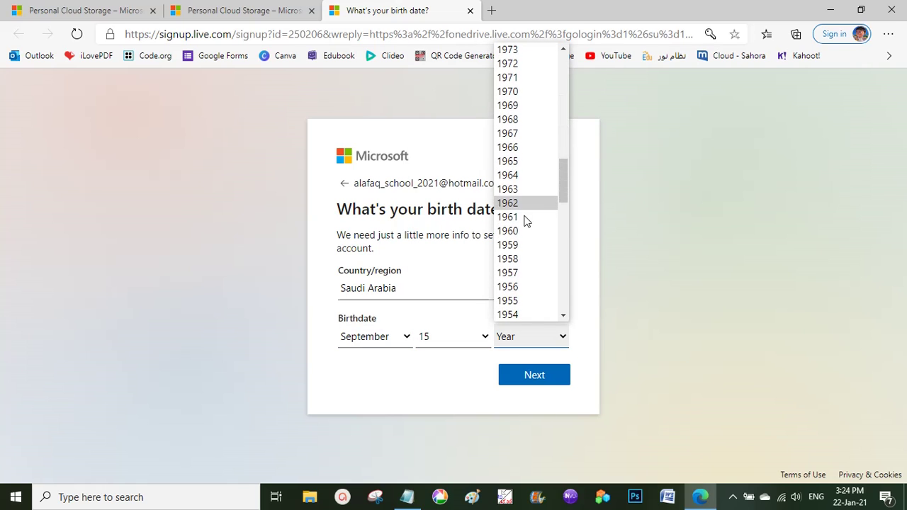
scroll(526, 221, "down", 5)
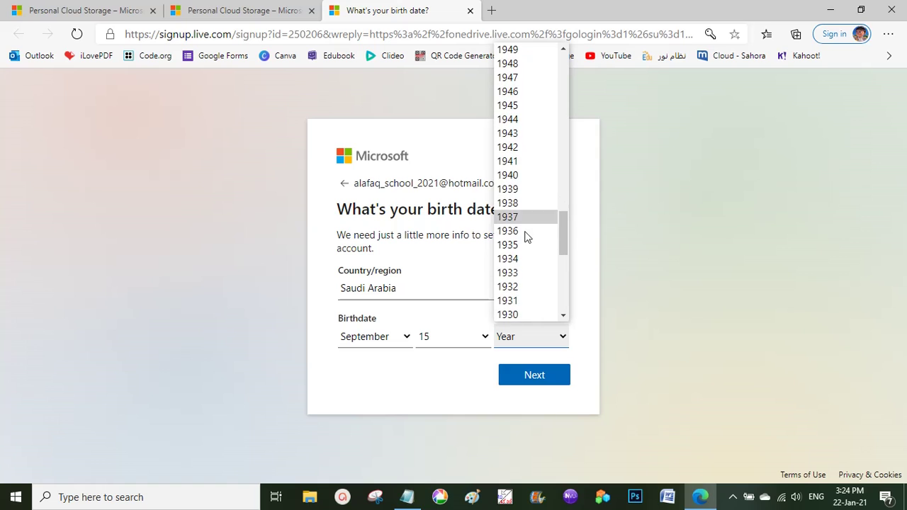
scroll(530, 255, "up", 10)
scroll(531, 263, "up", 5)
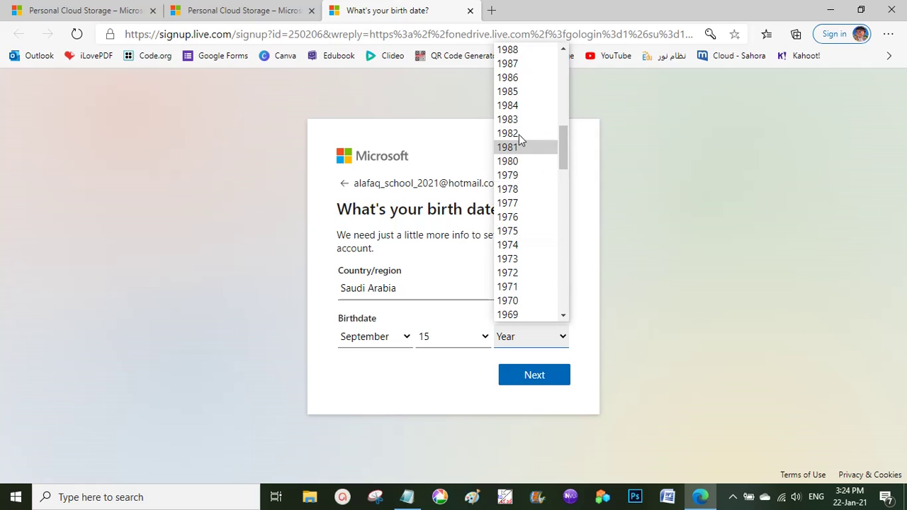
left_click(526, 162)
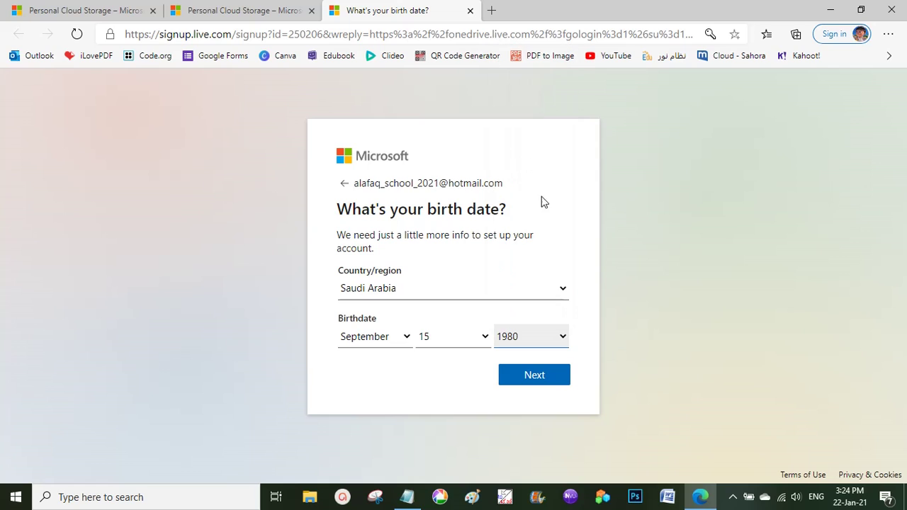
left_click(549, 376)
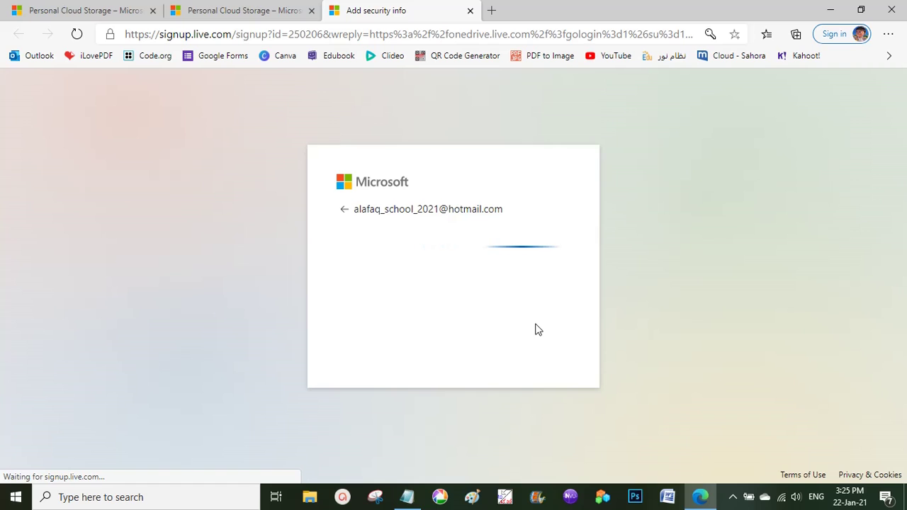
Rotate the animal image until it stands upright and confirm the check.
left_click(451, 352)
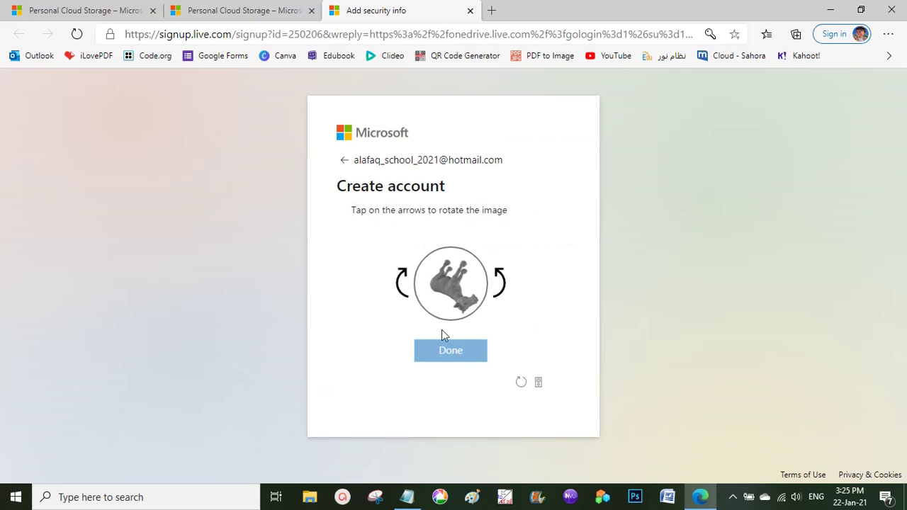
left_click(403, 280)
left_click(403, 280)
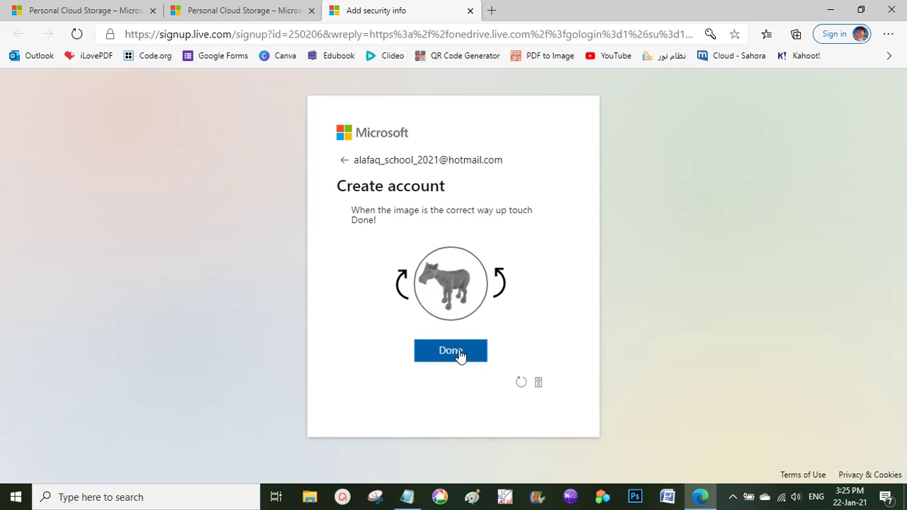
left_click(460, 355)
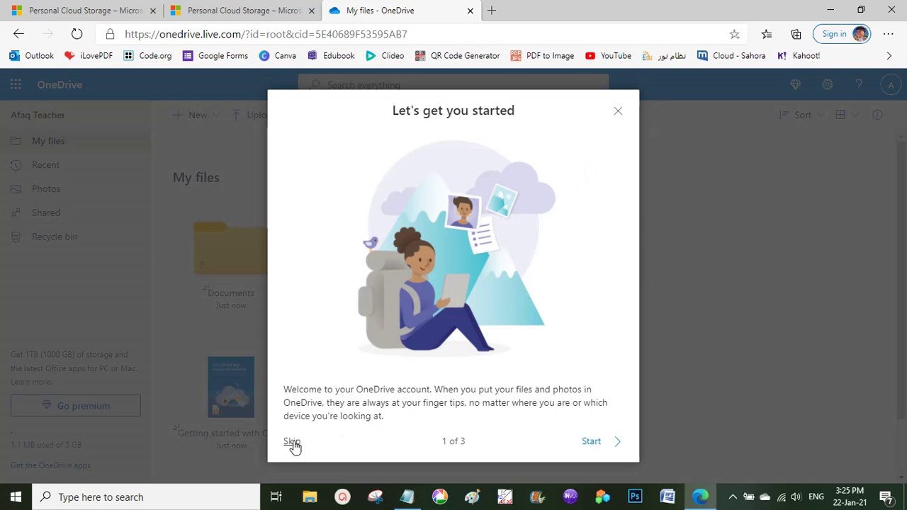
Skip the OneDrive welcome tour, close the premium upgrade offer, and start a new browser tab.
left_click(292, 442)
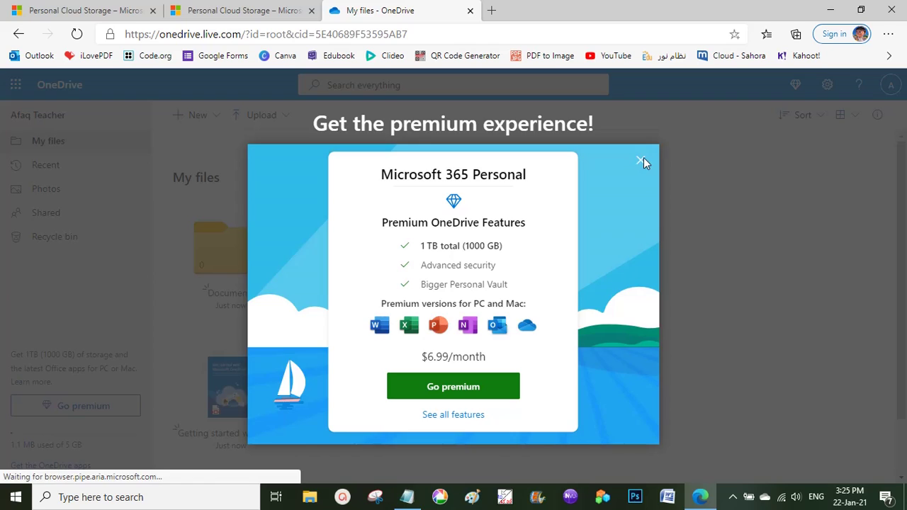
left_click(641, 162)
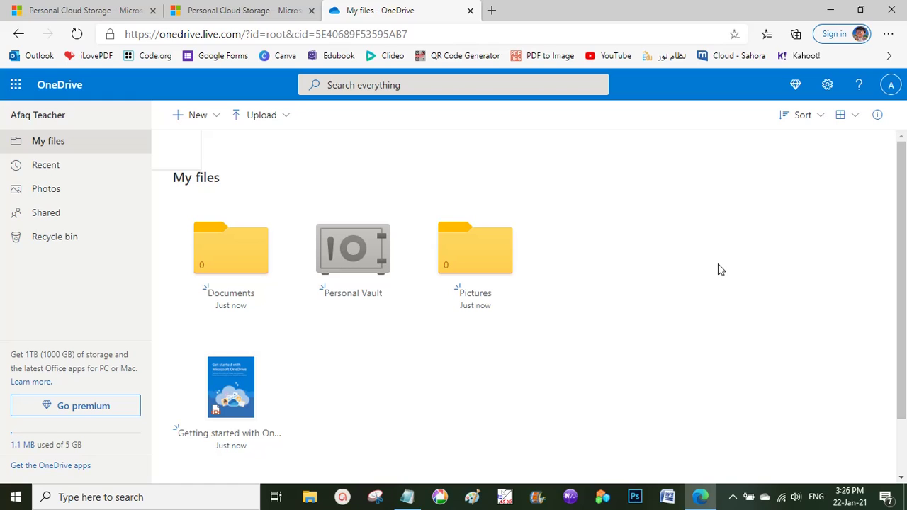
left_click(492, 10)
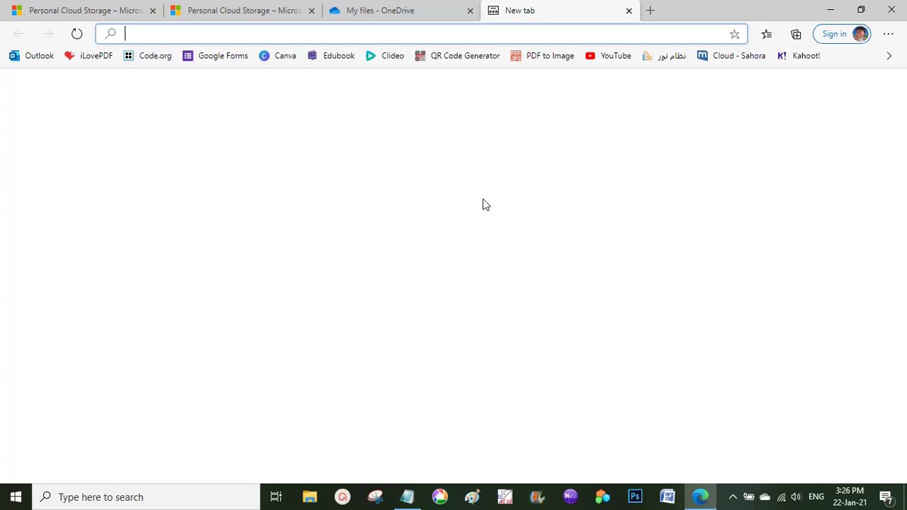
Search the web for 'onedrive app' and open Microsoft's OneDrive download page.
type("onedri")
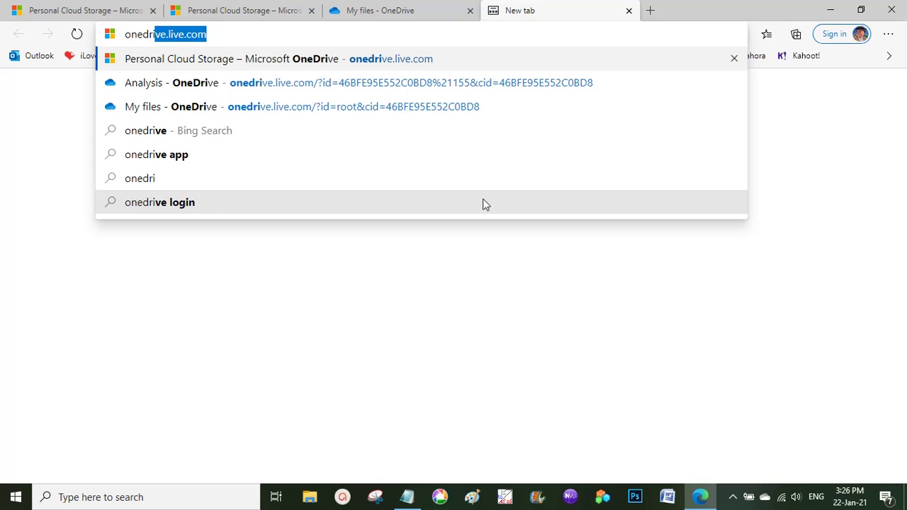
type("ve ")
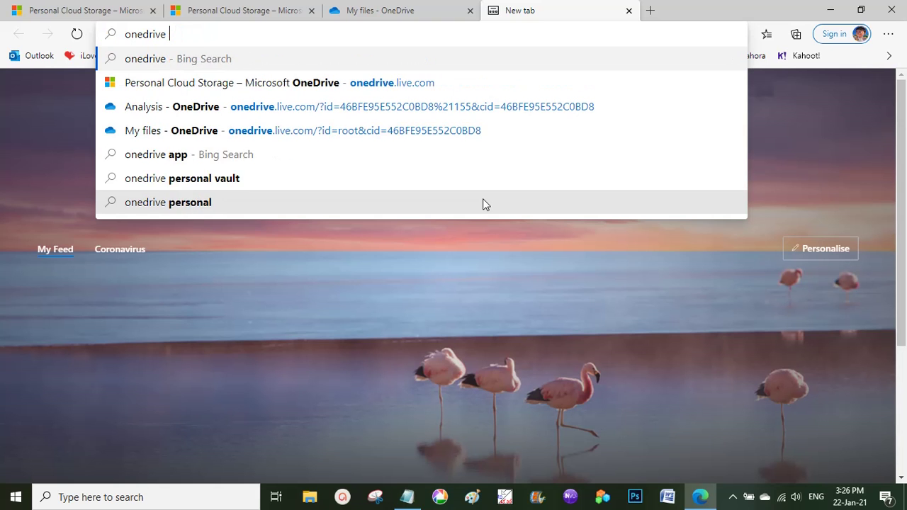
type("app")
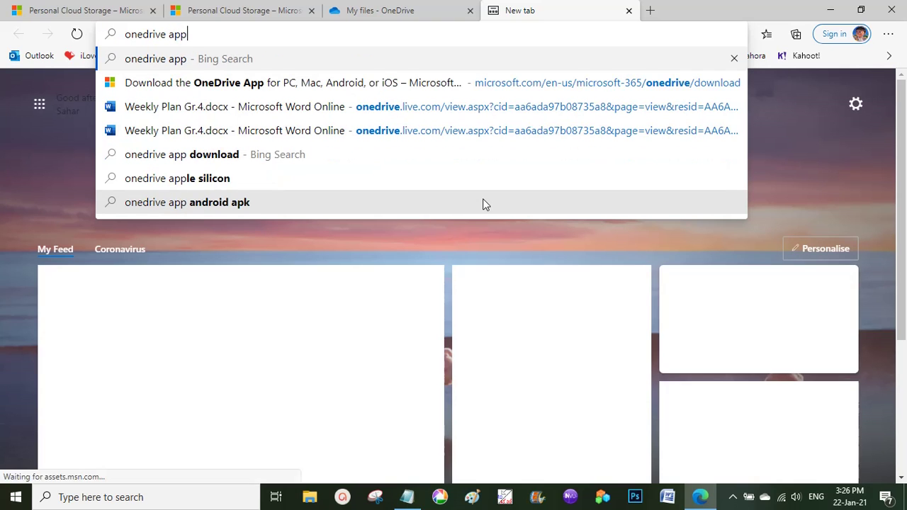
key("Return")
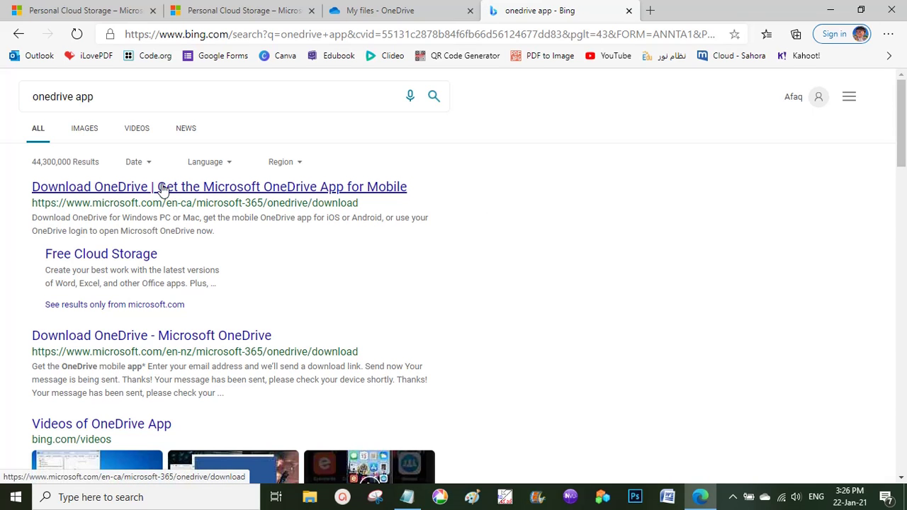
left_click(316, 199)
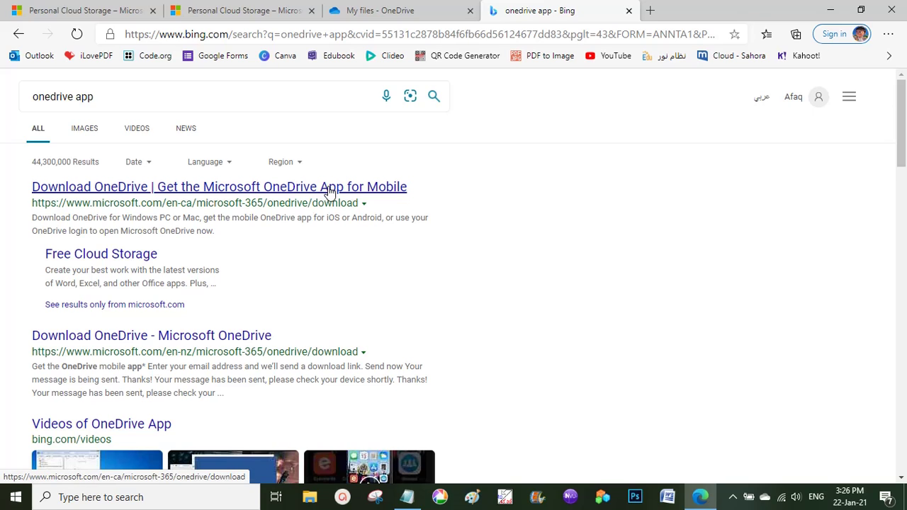
left_click(329, 190)
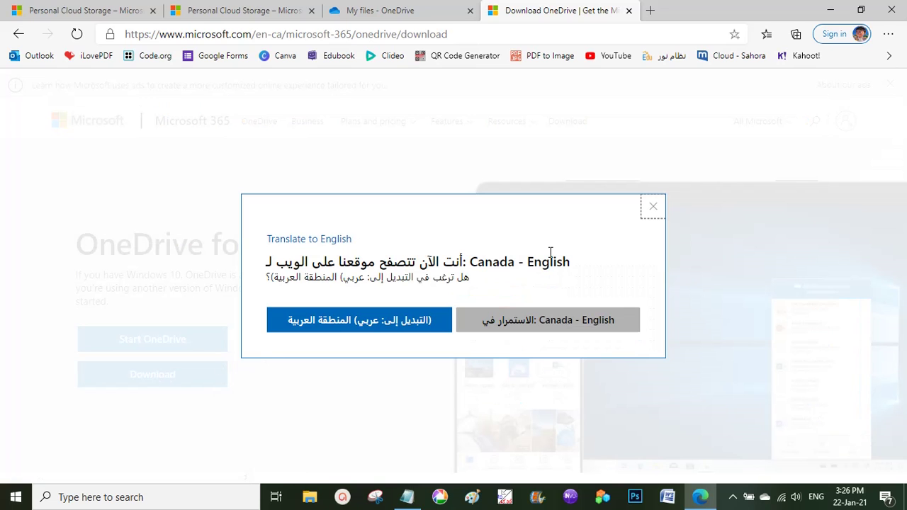
Dismiss the region language prompt, browse the download page, and open File Explorer with Win+E.
left_click(652, 209)
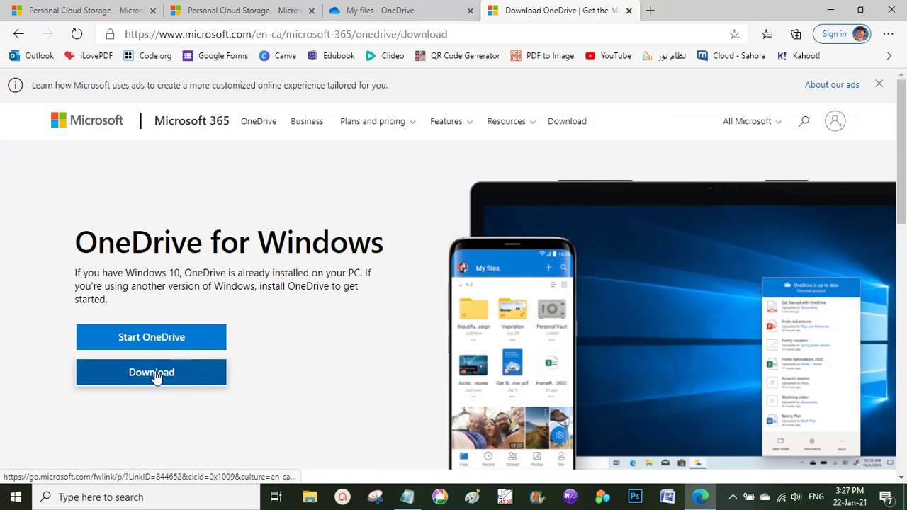
scroll(298, 353, "down", 3)
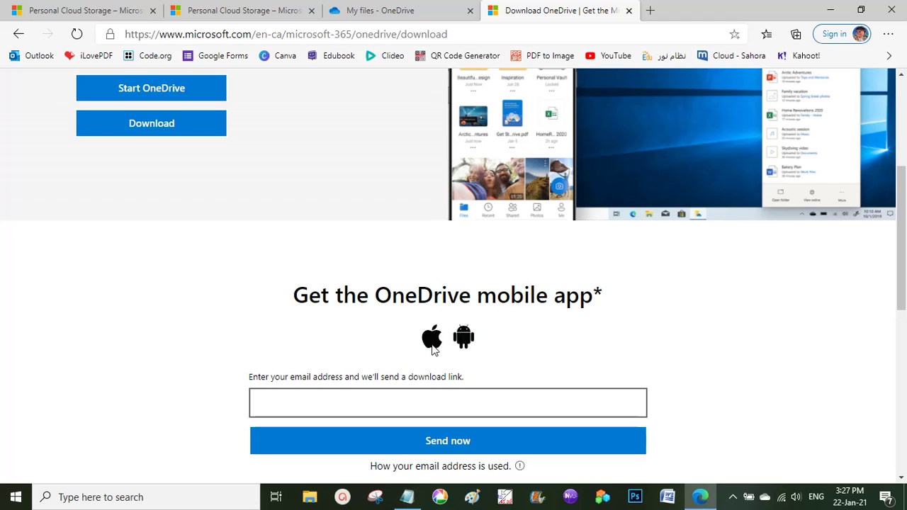
scroll(367, 289, "up", 2)
scroll(367, 289, "up", 2)
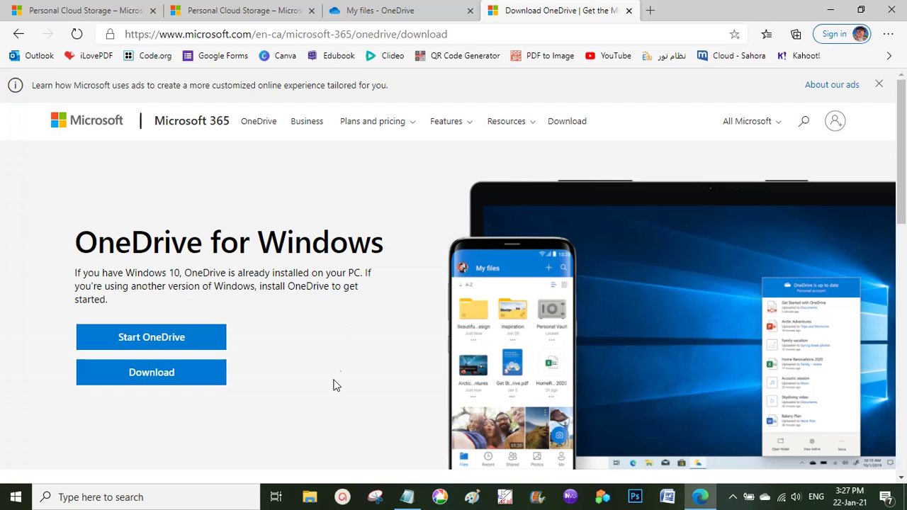
left_click(317, 498)
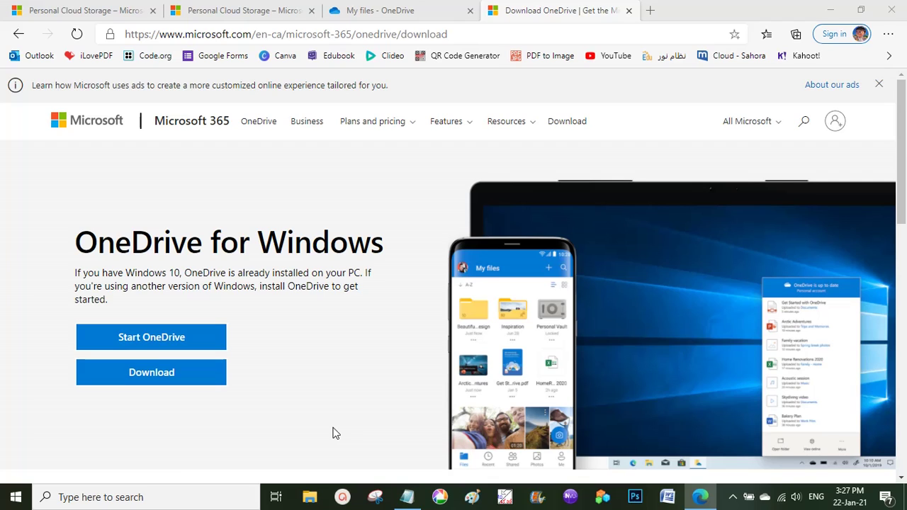
key("super+e")
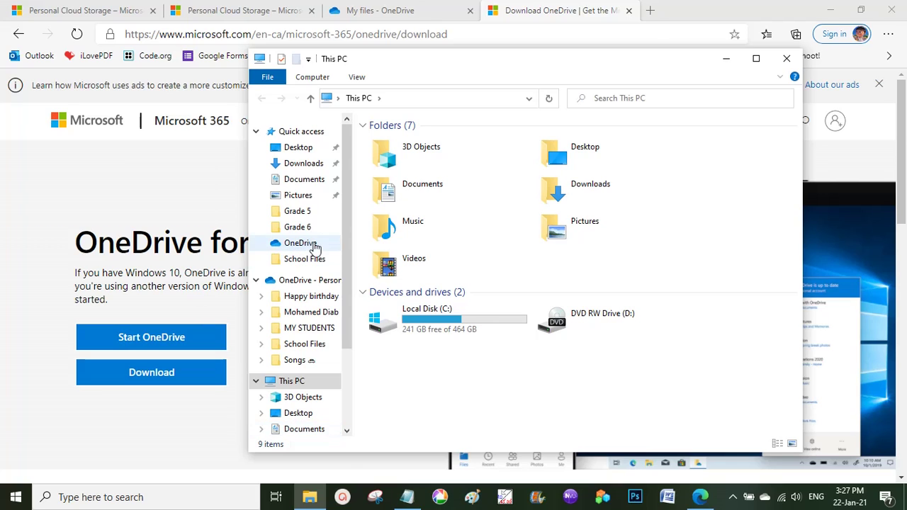
Open the local OneDrive folder in File Explorer and minimise Edge.
left_click(309, 245)
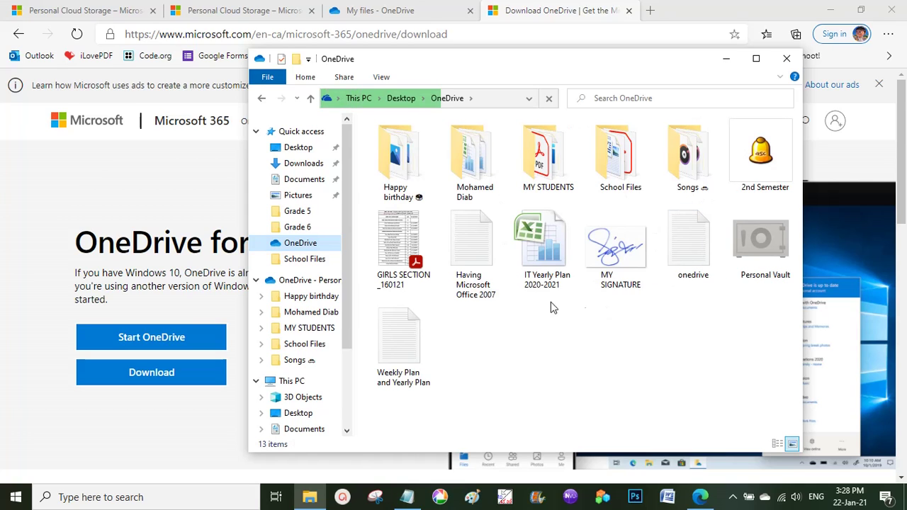
left_click(831, 10)
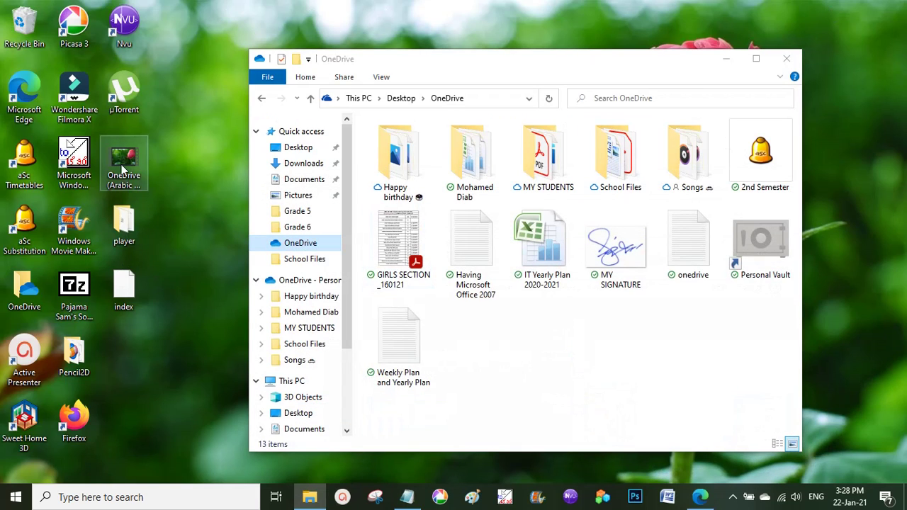
Drag the 37.0 MB desktop video into the OneDrive folder and check its sync status.
left_click_drag(118, 157, 515, 349)
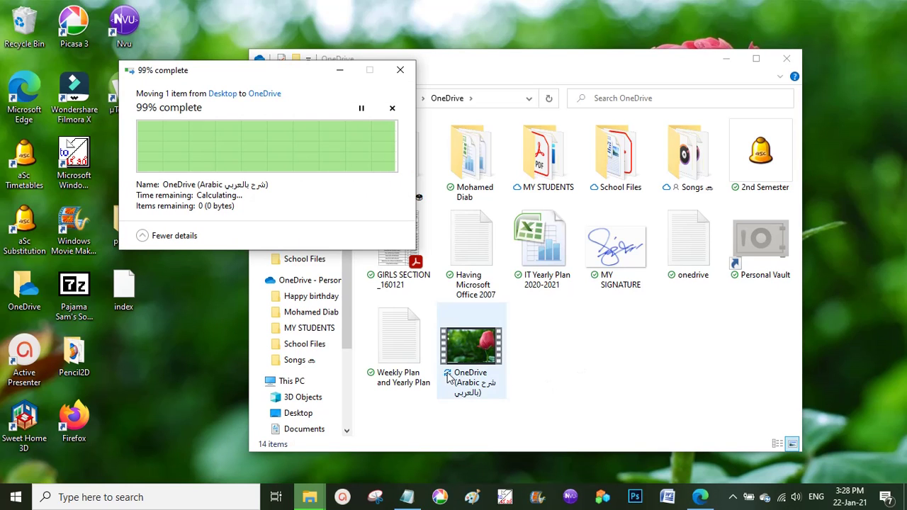
left_click(461, 383)
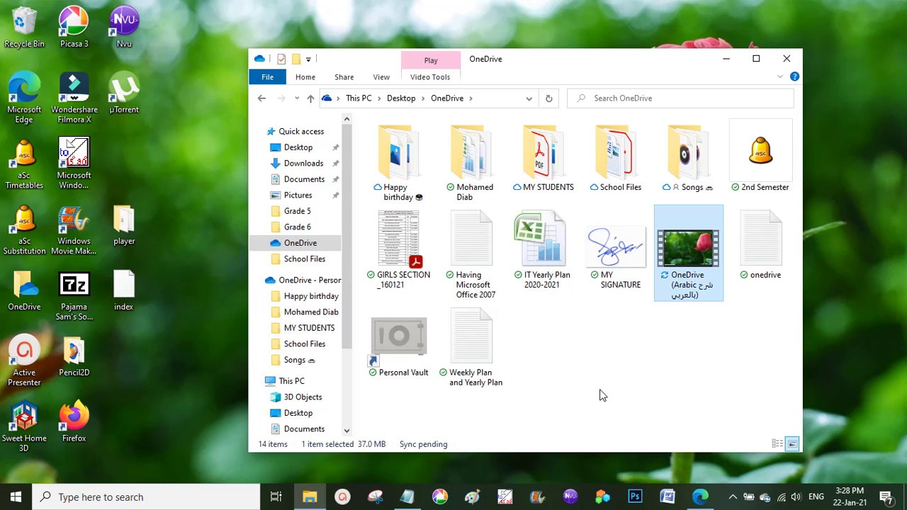
left_click(613, 372)
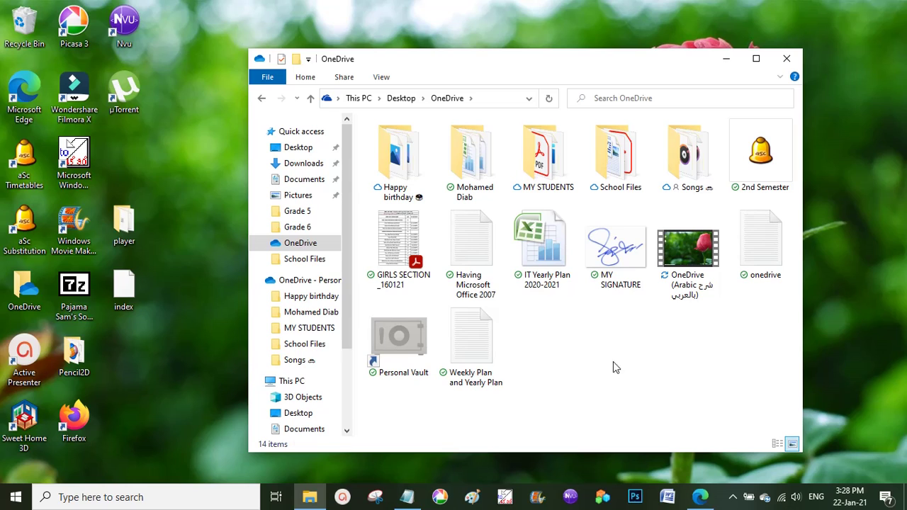
left_click(733, 497)
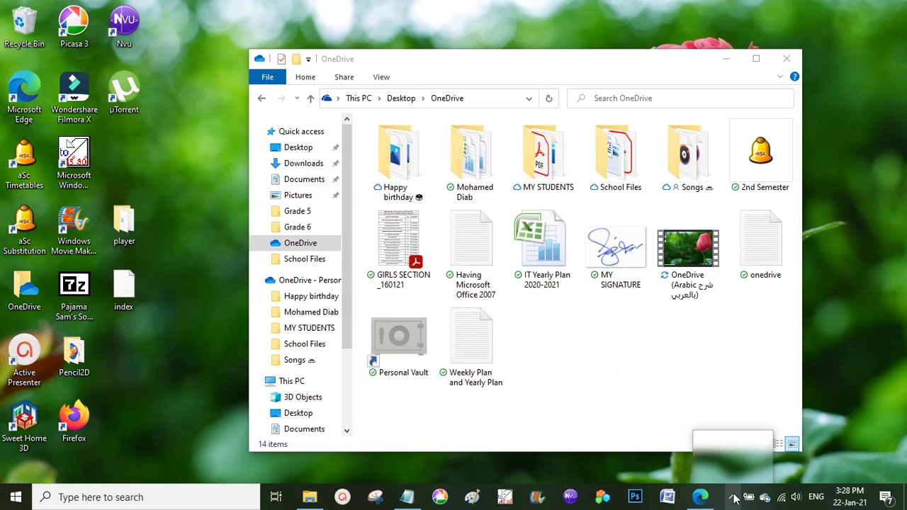
left_click(733, 474)
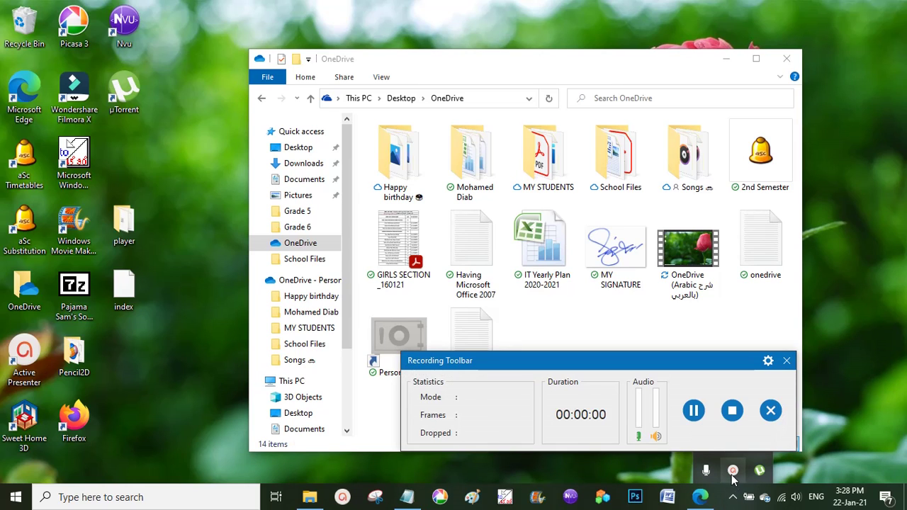